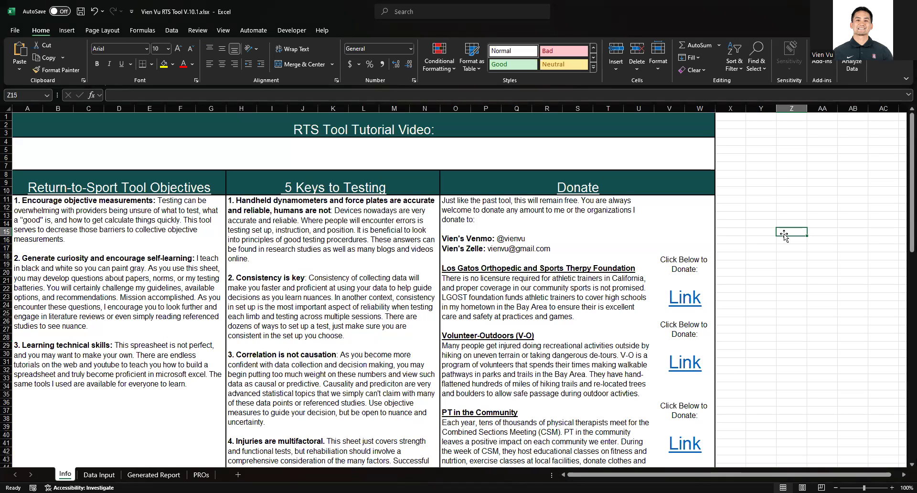
pyautogui.click(772, 223)
pyautogui.click(770, 215)
pyautogui.click(763, 201)
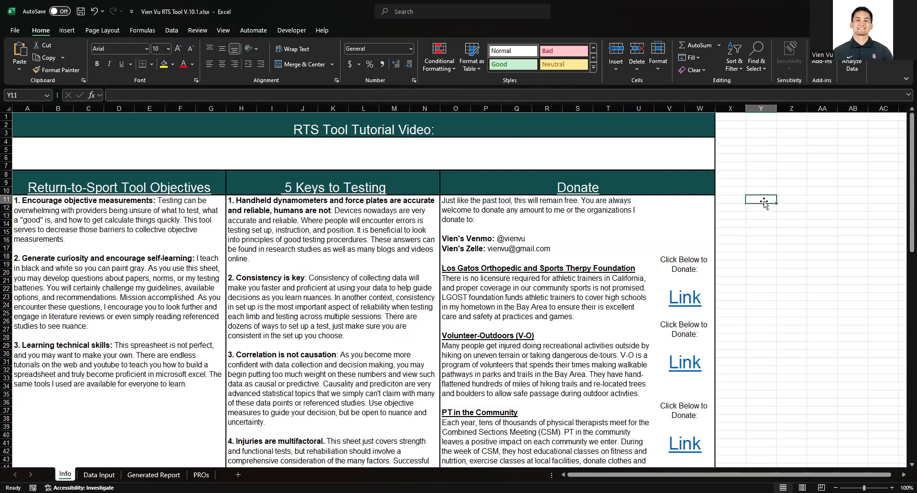
pyautogui.click(754, 168)
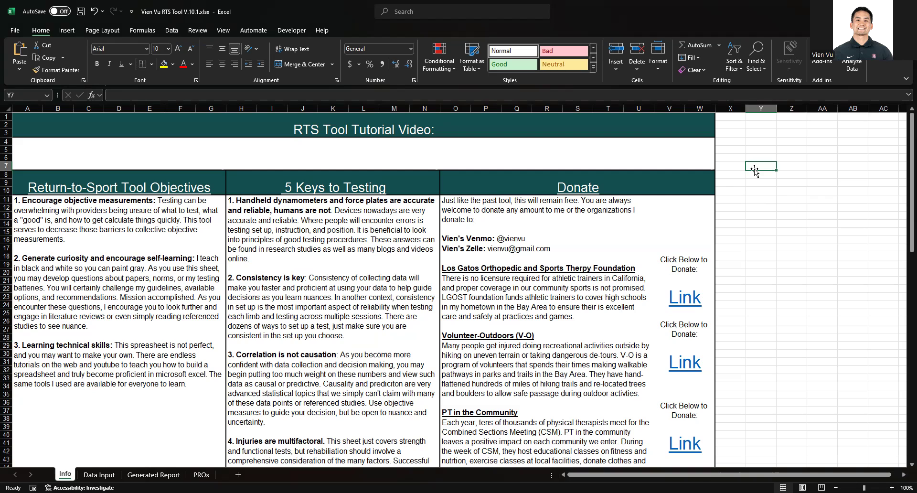
pyautogui.click(753, 192)
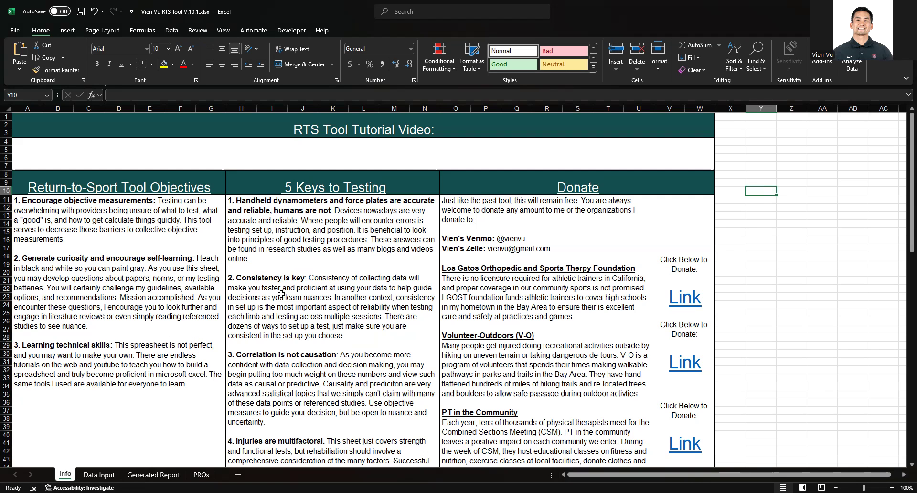
# Look through the Info sheet down to its reference list, and open the Data Input sheet.
pyautogui.scroll(-17, 371, 333)
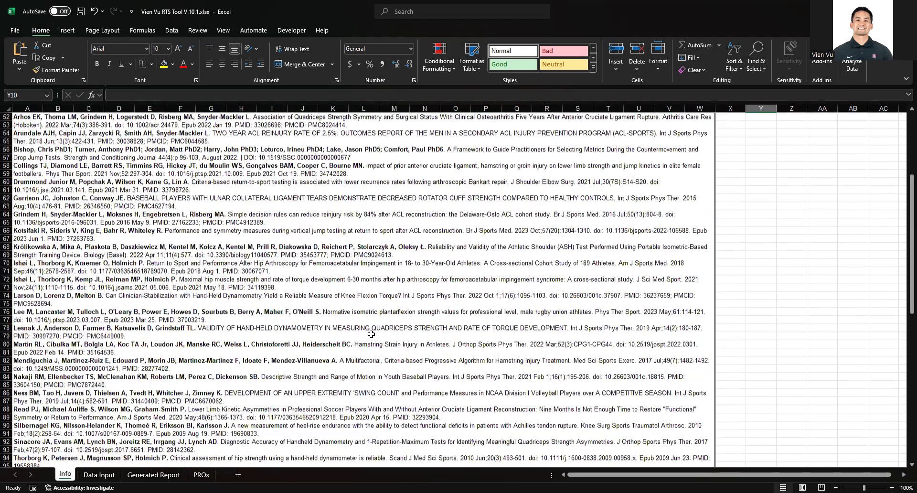
pyautogui.scroll(17, 371, 333)
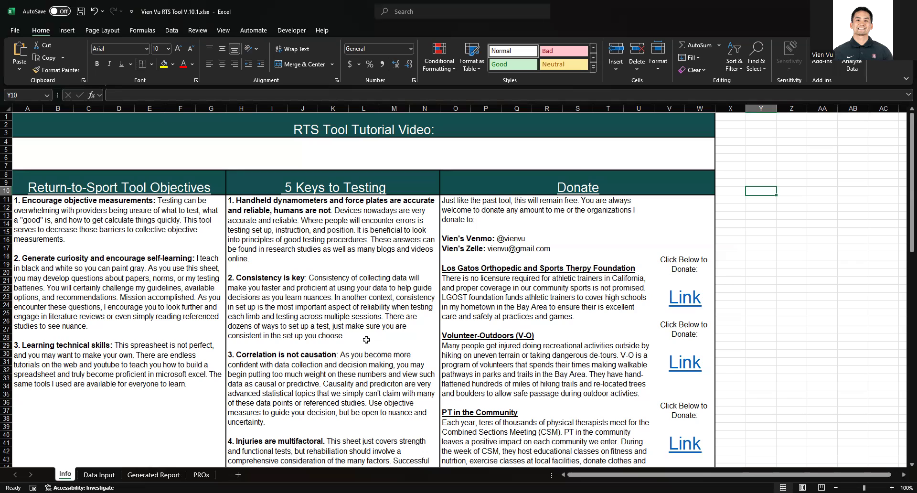
pyautogui.click(99, 474)
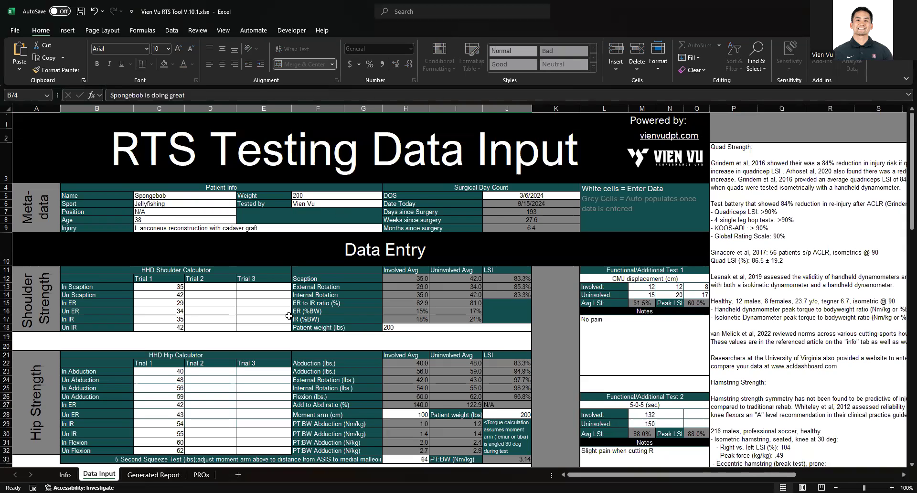
# Examine the HHD Hip Calculator's moment arm, patient weight, 5 Second Squeeze Test entry and its PT:BW result.
pyautogui.scroll(-1, 289, 315)
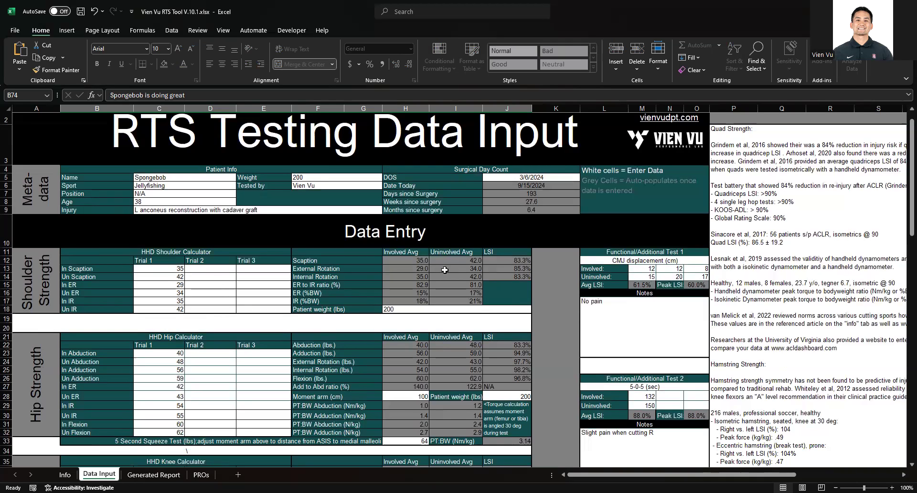
pyautogui.scroll(-1, 445, 270)
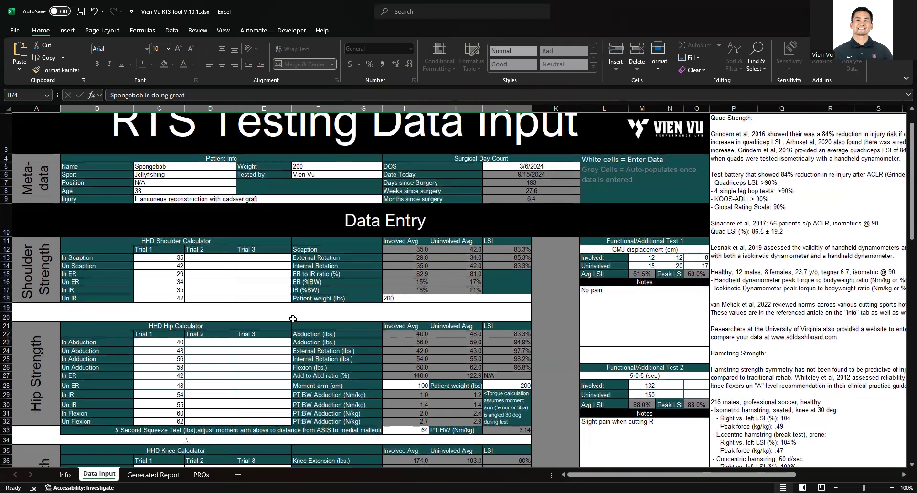
pyautogui.scroll(-5, 292, 318)
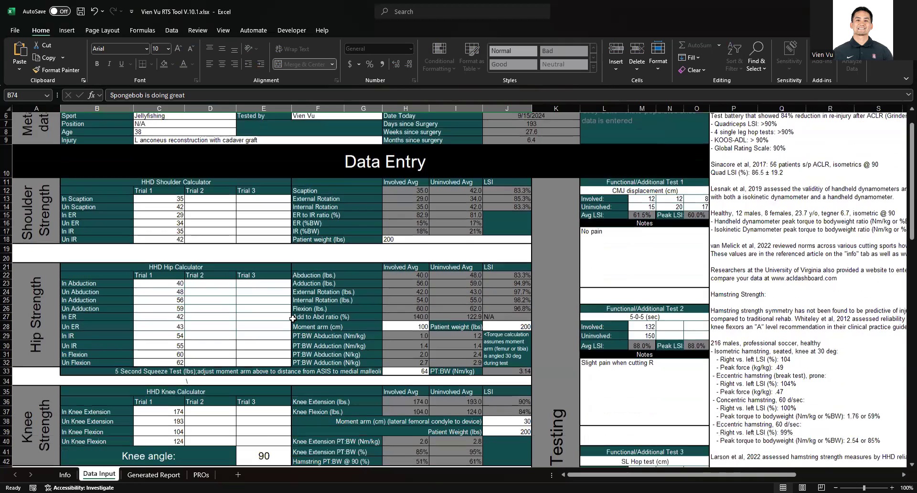
pyautogui.scroll(-1, 293, 318)
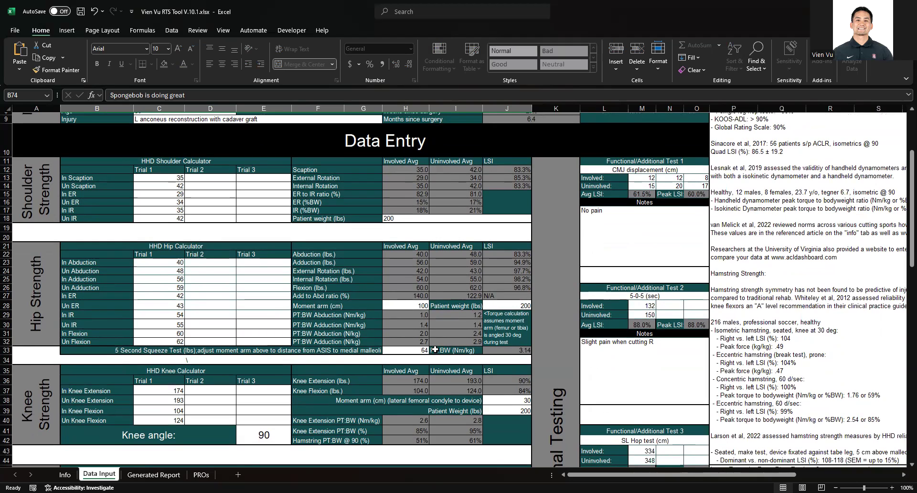
pyautogui.click(407, 305)
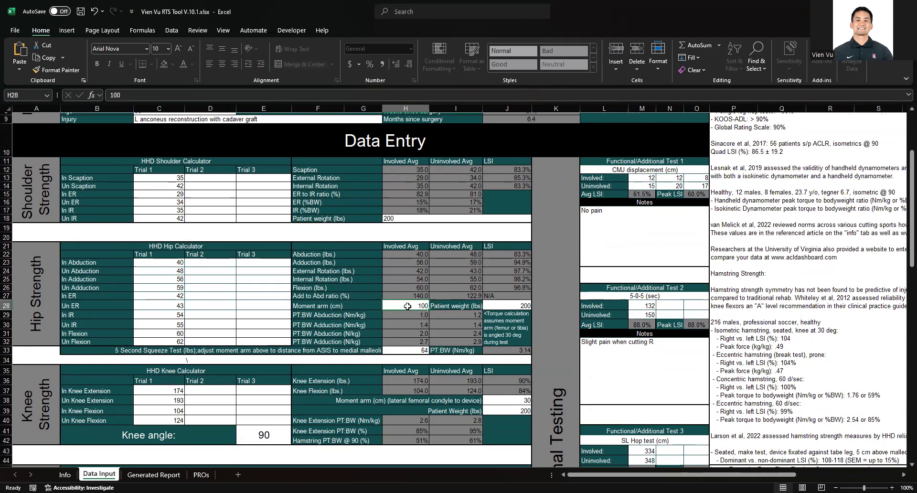
pyautogui.click(493, 305)
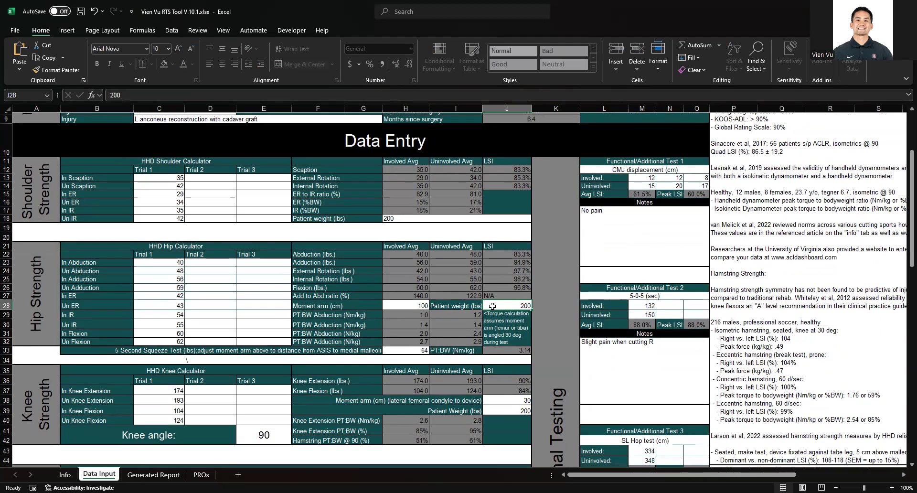
pyautogui.click(414, 350)
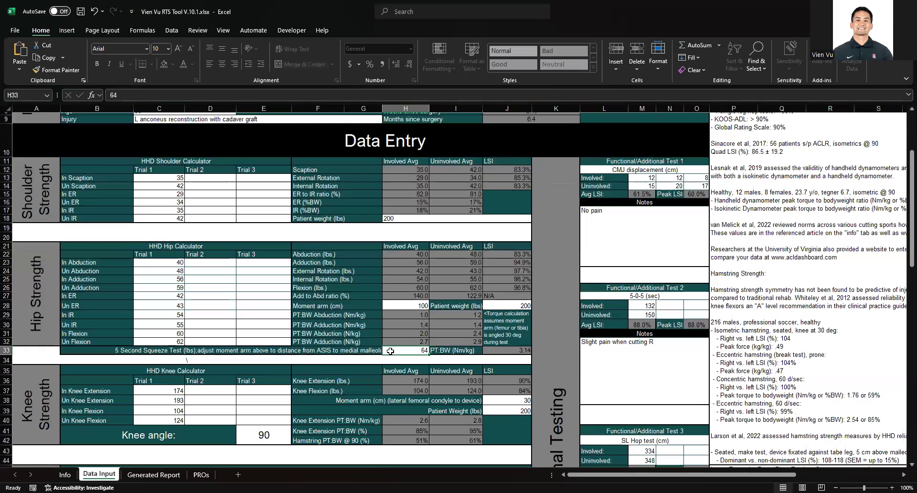
pyautogui.click(495, 351)
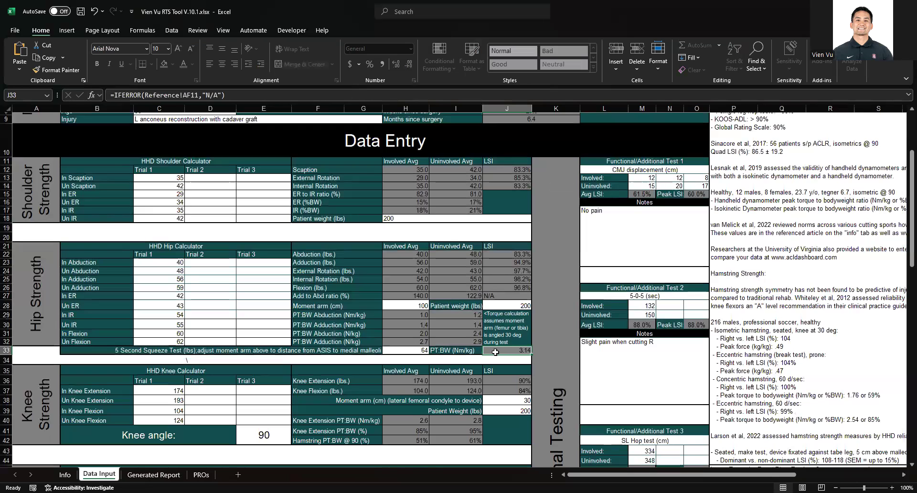
# Try knee angles of 60 and 45 in the HHD Knee Calculator and reset the angle to 90.
pyautogui.scroll(-2, 495, 352)
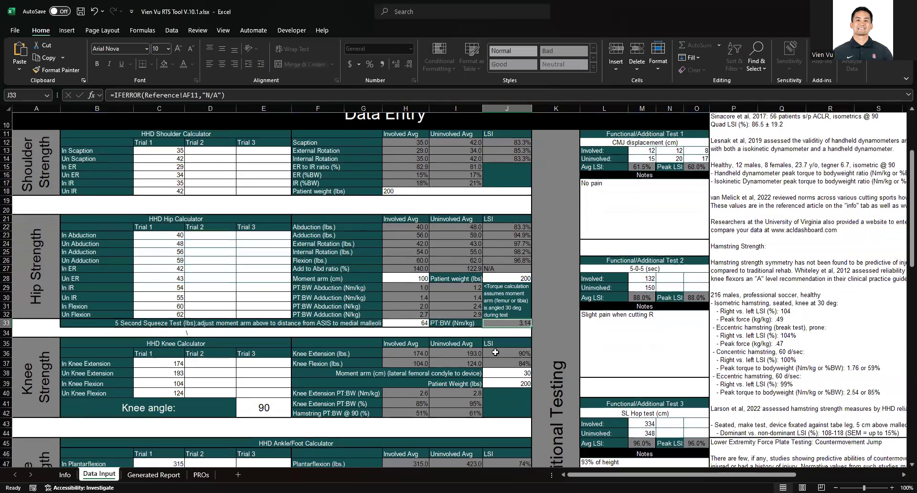
pyautogui.scroll(-1, 292, 347)
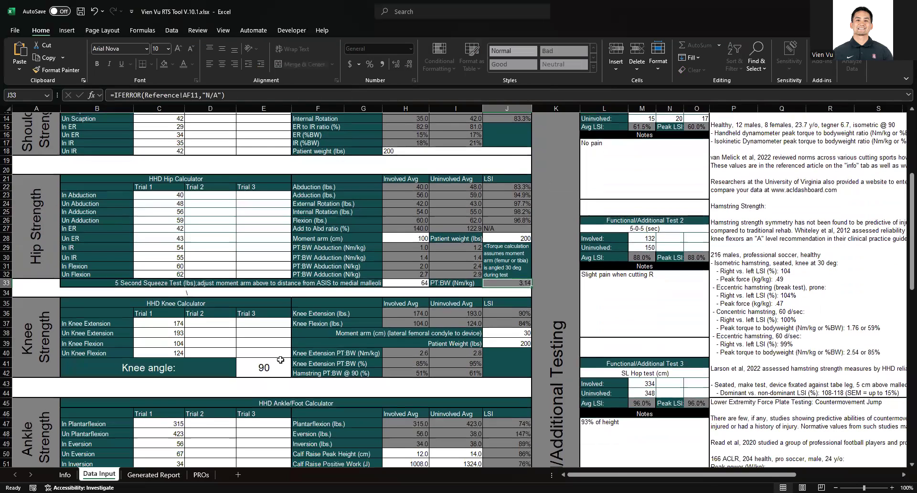
pyautogui.click(279, 363)
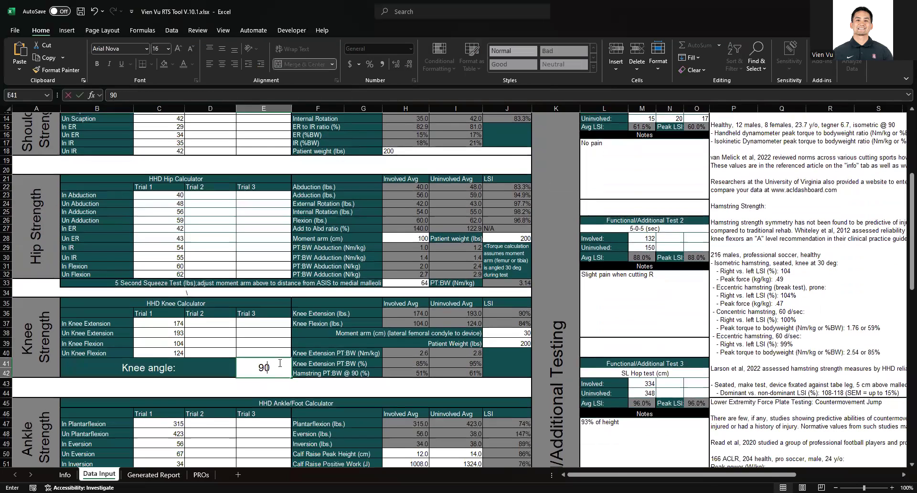
pyautogui.write('60')
pyautogui.press('Return')
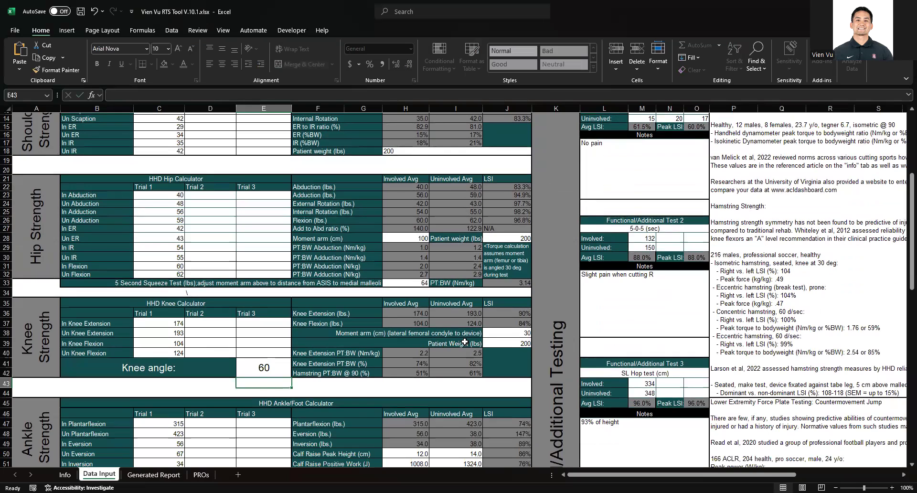
pyautogui.click(276, 370)
pyautogui.write('45')
pyautogui.press('Return')
pyautogui.click(277, 370)
pyautogui.write('90')
pyautogui.press('Return')
# Review the ankle/foot calculator and the lower extremity Counter Movement Jump metrics, including peak power and the braking, propulsion and landing asymmetries.
pyautogui.scroll(-5, 427, 371)
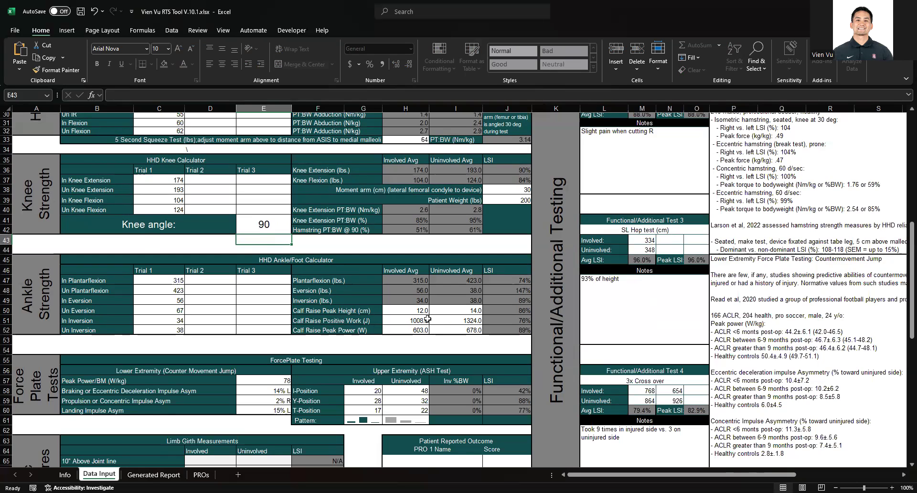
pyautogui.scroll(-3, 427, 319)
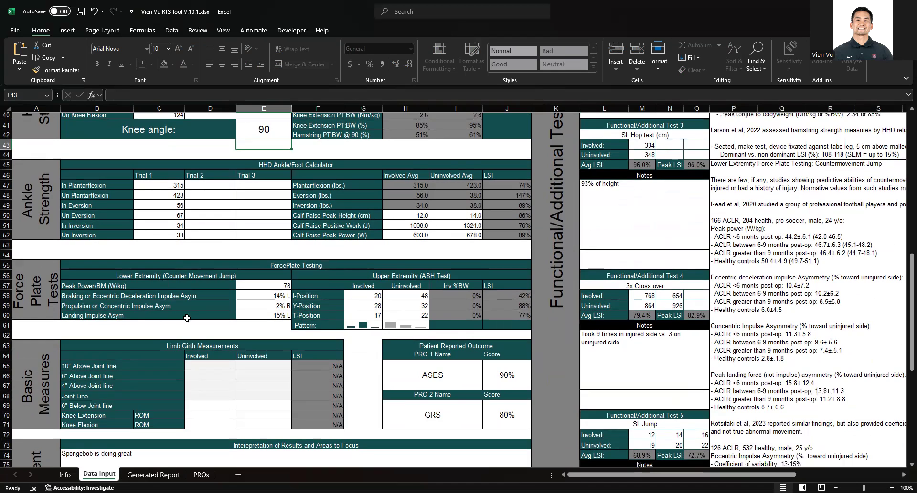
pyautogui.click(255, 295)
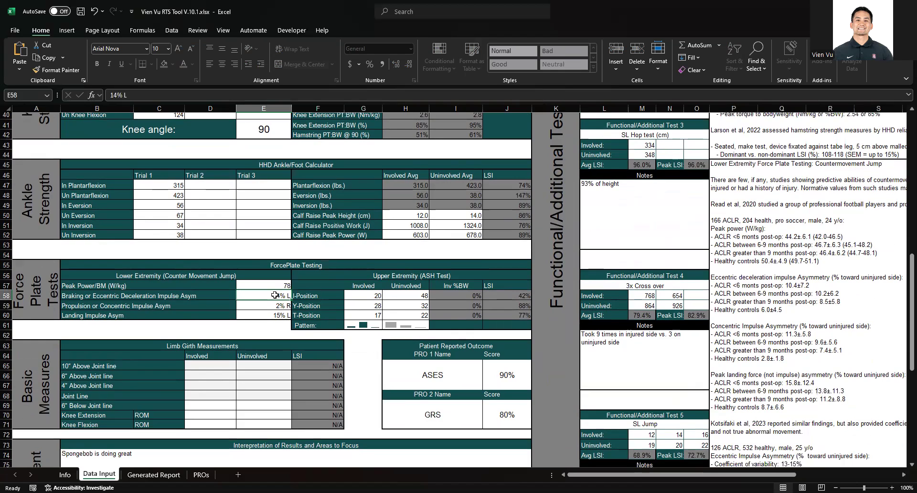
pyautogui.click(266, 283)
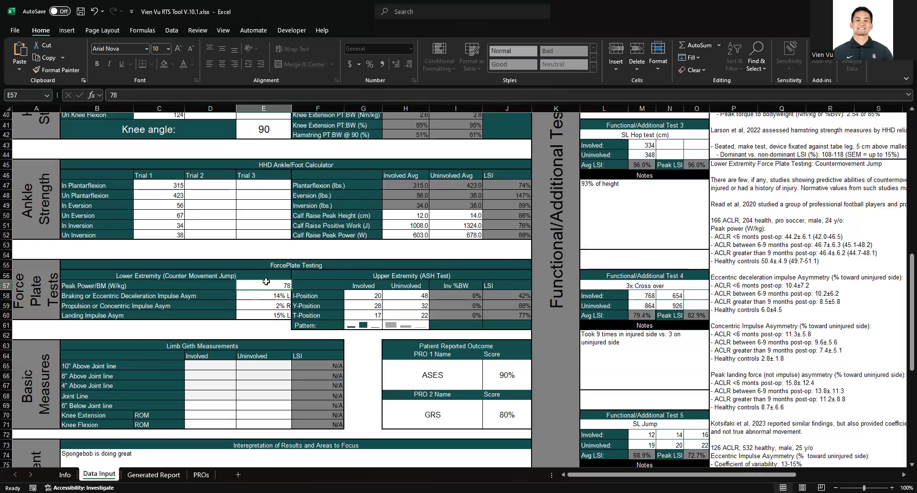
pyautogui.click(211, 287)
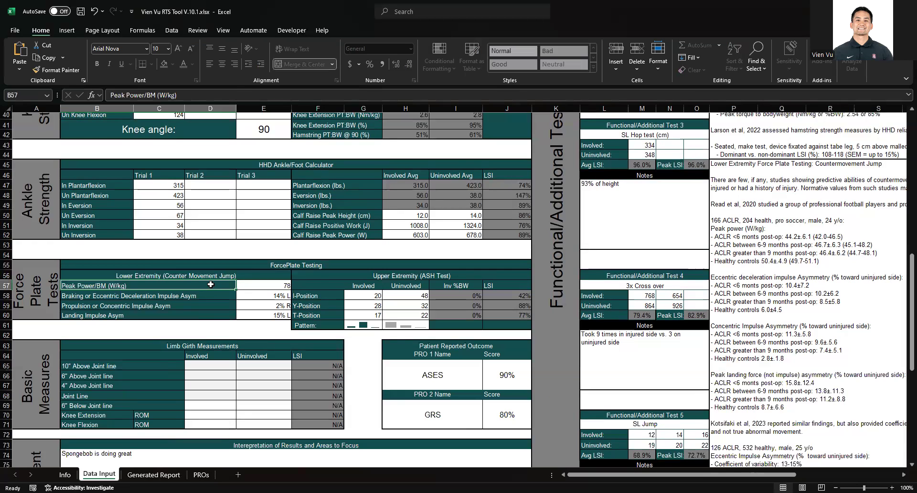
pyautogui.moveTo(211, 285); pyautogui.dragTo(212, 312)
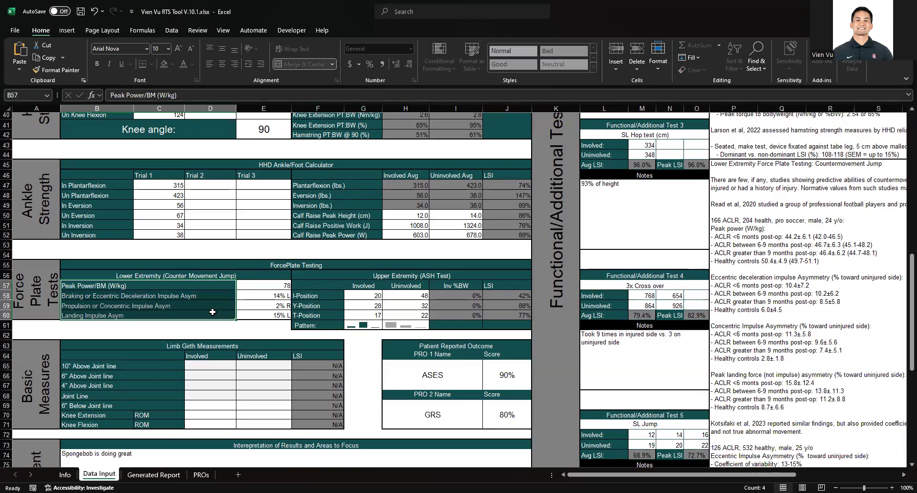
pyautogui.click(213, 312)
pyautogui.click(214, 305)
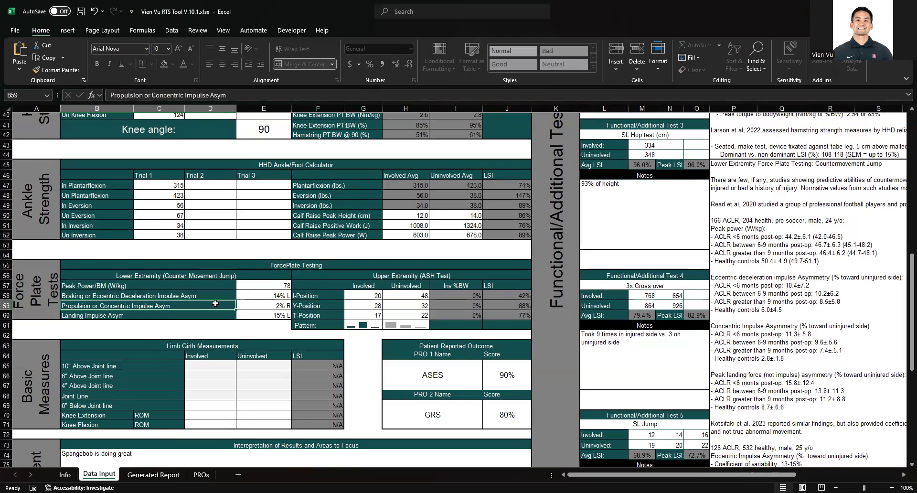
pyautogui.click(239, 294)
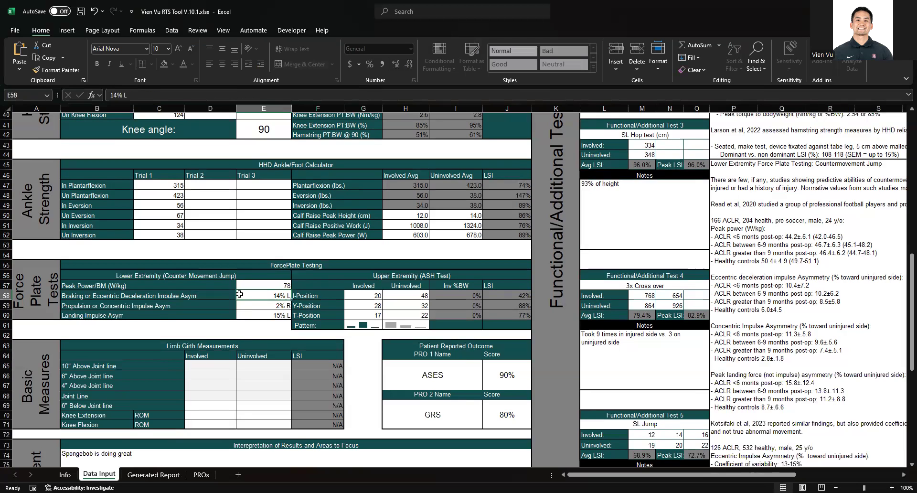
# Review the involved and uninvolved entries for the I-, Y- and T-Positions in the upper extremity ASH Test, leaving the data unmoved.
pyautogui.click(327, 273)
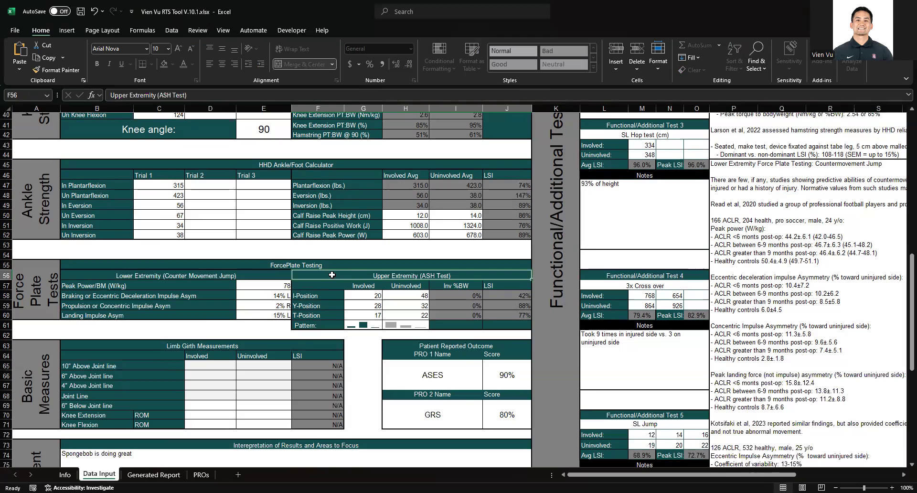
pyautogui.click(340, 295)
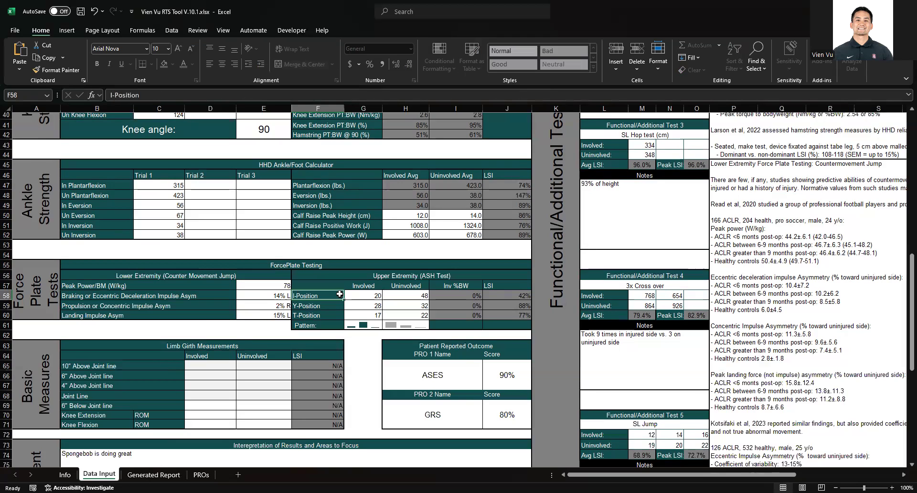
pyautogui.click(365, 295)
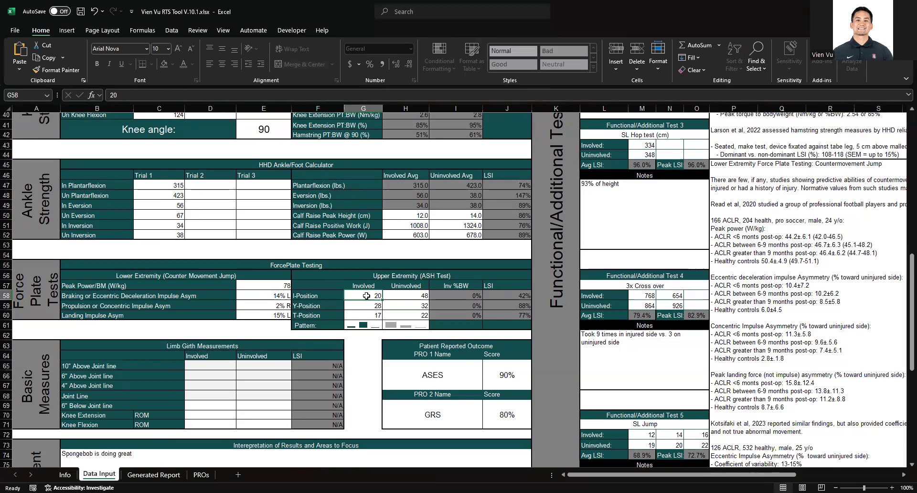
pyautogui.click(392, 294)
pyautogui.click(369, 302)
pyautogui.moveTo(369, 303); pyautogui.dragTo(366, 301)
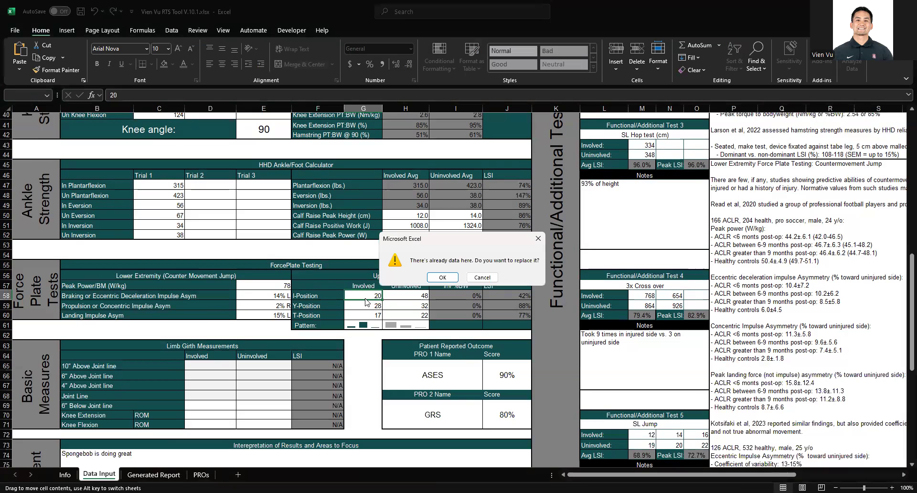
pyautogui.click(480, 278)
pyautogui.click(410, 314)
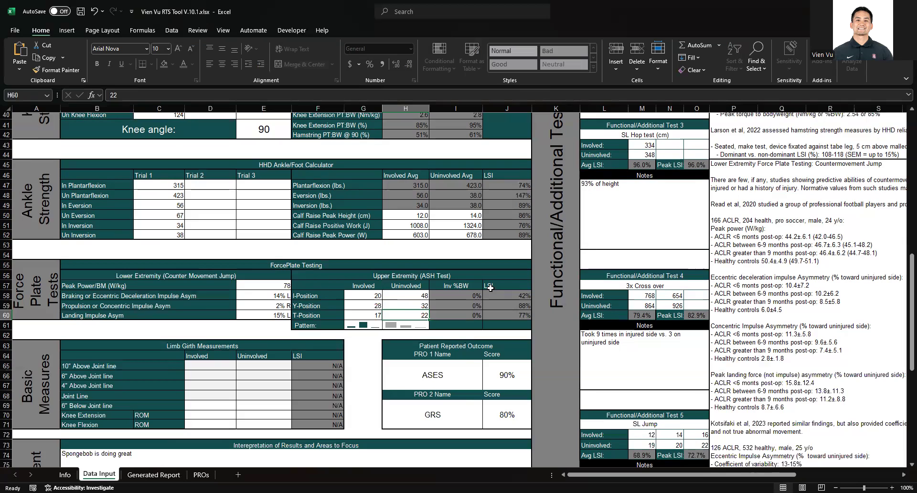
# Inspect the I-Position Inv %BW formula and the involved side's Pattern sparkline in the ASH Test table.
pyautogui.click(462, 297)
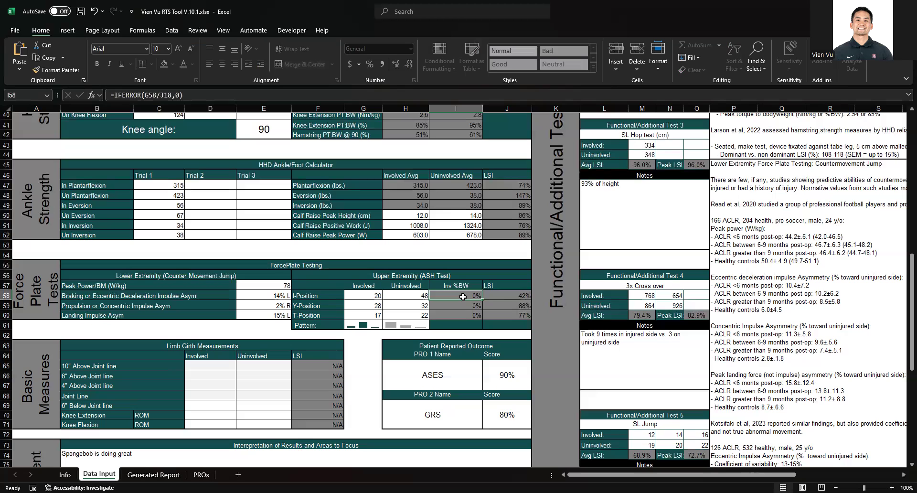
pyautogui.scroll(3, 463, 297)
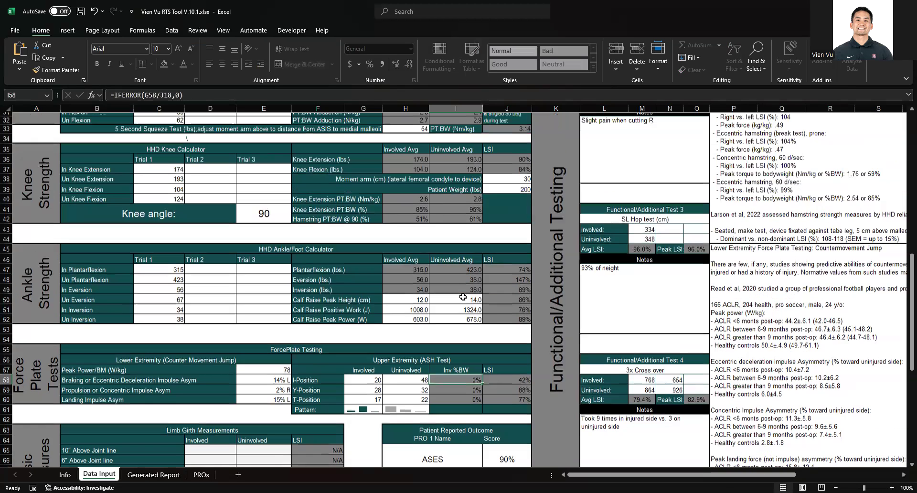
pyautogui.scroll(-3, 463, 296)
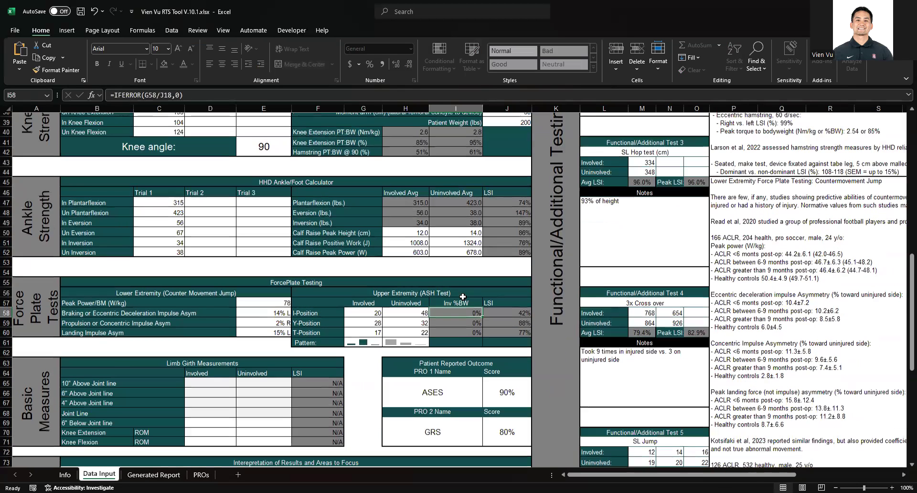
pyautogui.scroll(-1, 358, 328)
pyautogui.click(357, 327)
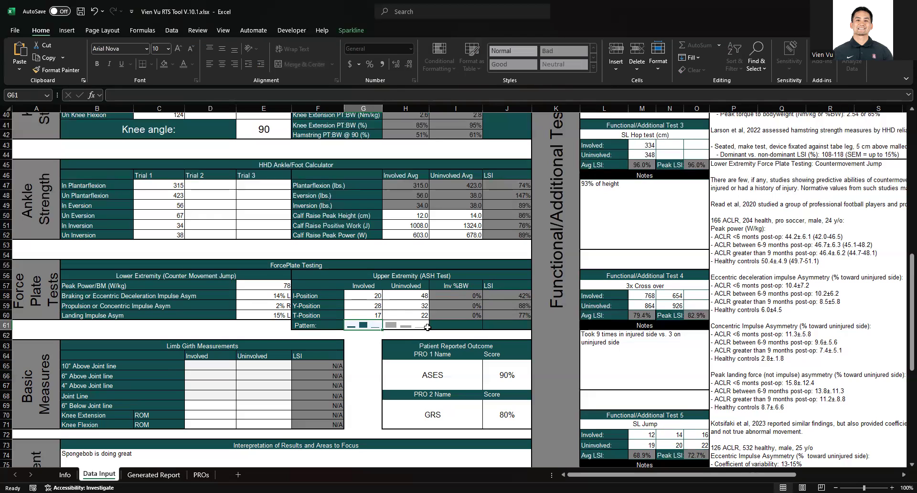
# In the ASH Test table, set the I-Position to 34 involved and 56 uninvolved, and the Y-Position uninvolved value to 48.
pyautogui.click(376, 295)
pyautogui.write('34')
pyautogui.press('Return')
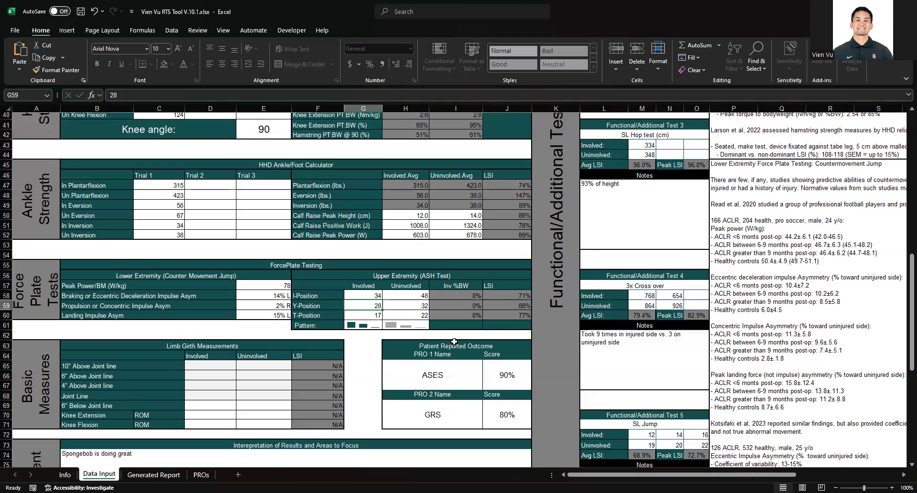
pyautogui.click(409, 298)
pyautogui.write('56')
pyautogui.press('Return')
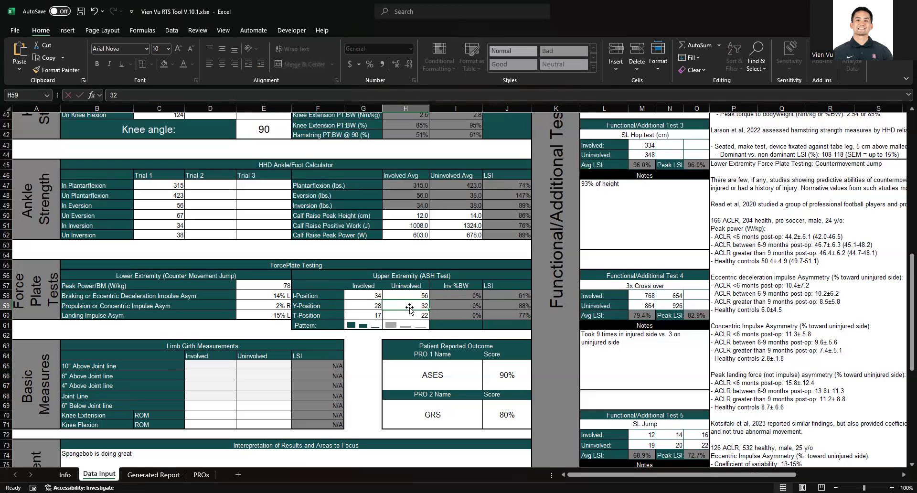
pyautogui.write('48')
pyautogui.press('Return')
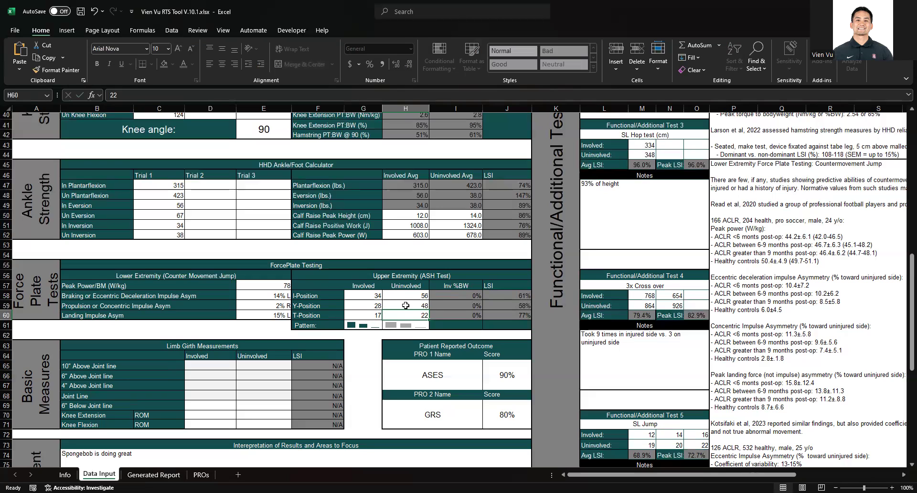
# Rename the Knee Extension row label in the limb girth measurements table to "Prone heel to butt".
pyautogui.scroll(-3, 406, 306)
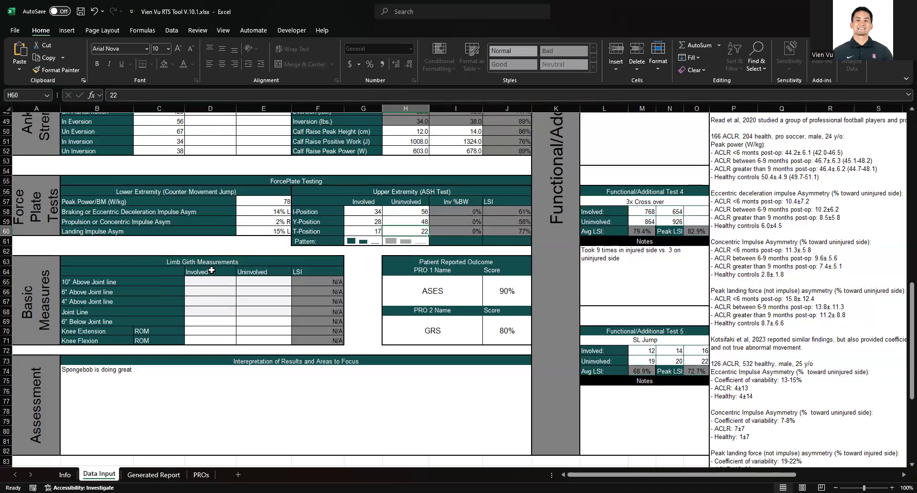
pyautogui.moveTo(128, 331); pyautogui.dragTo(128, 340)
pyautogui.click(127, 339)
pyautogui.click(128, 330)
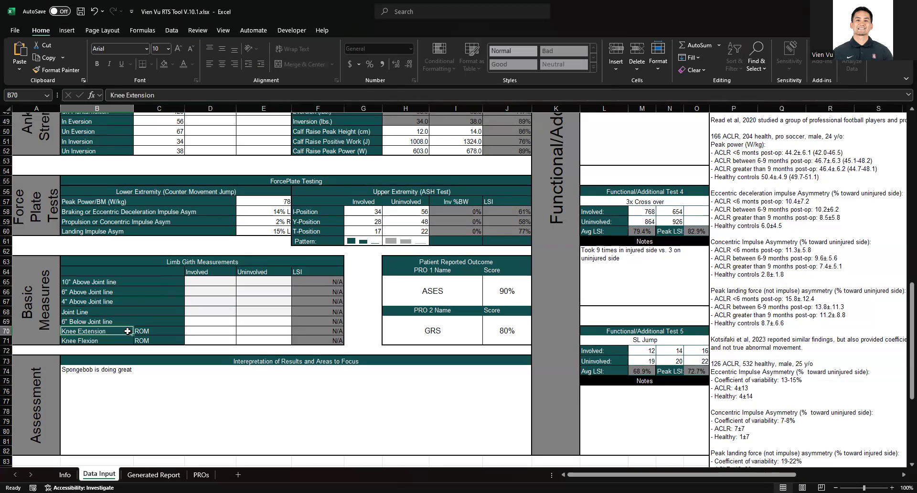
pyautogui.write('Prone heel to butt')
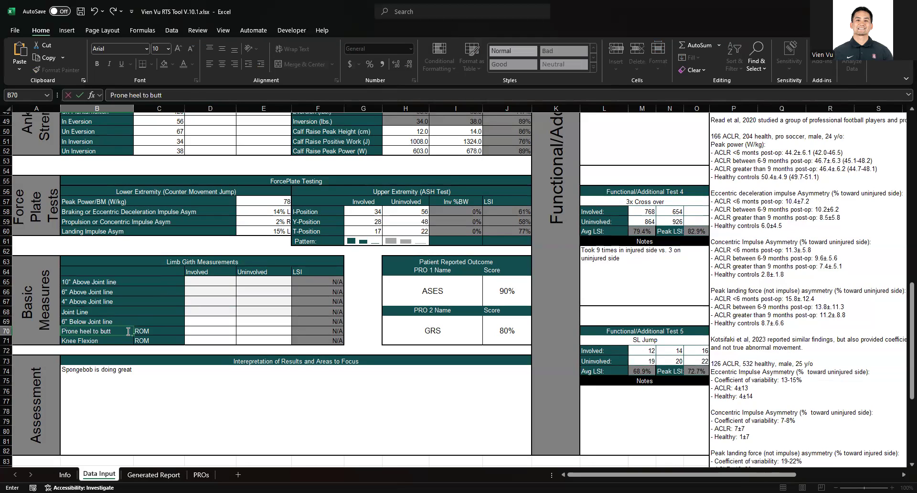
# Try 24 involved and 8 uninvolved for Prone heel to butt and inspect its LSI formula.
pyautogui.click(204, 330)
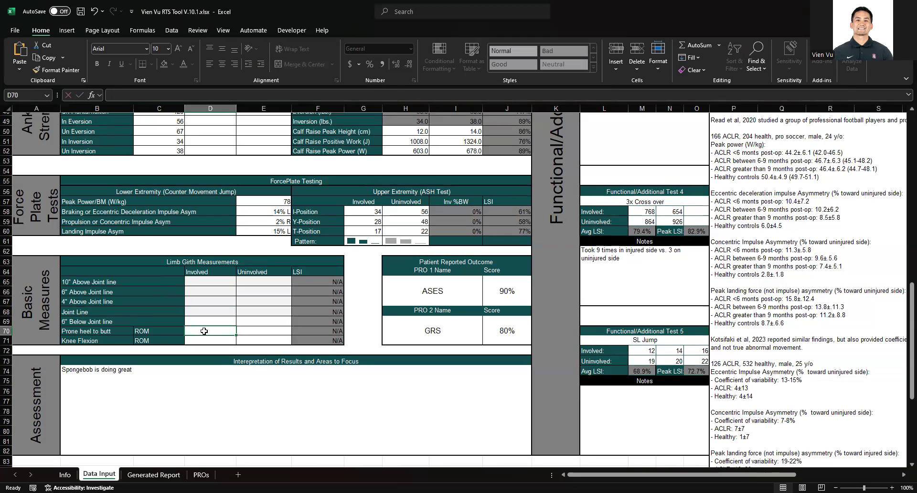
pyautogui.write('24')
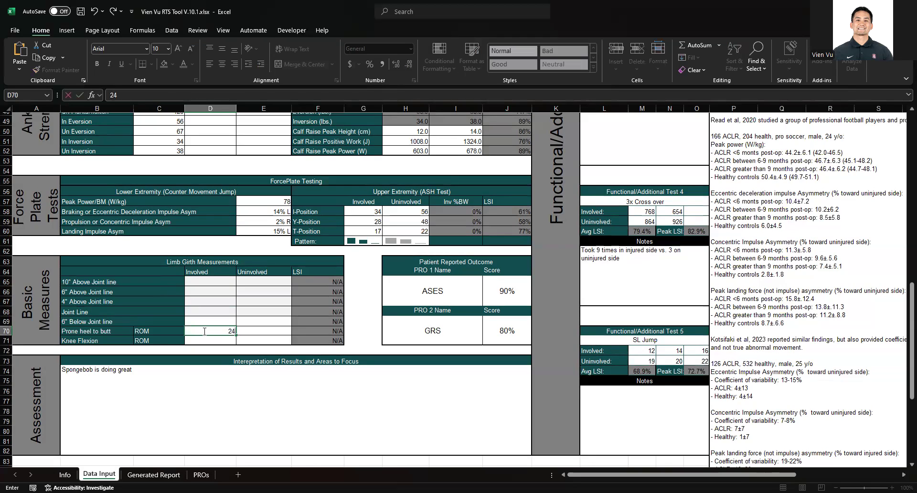
pyautogui.click(250, 331)
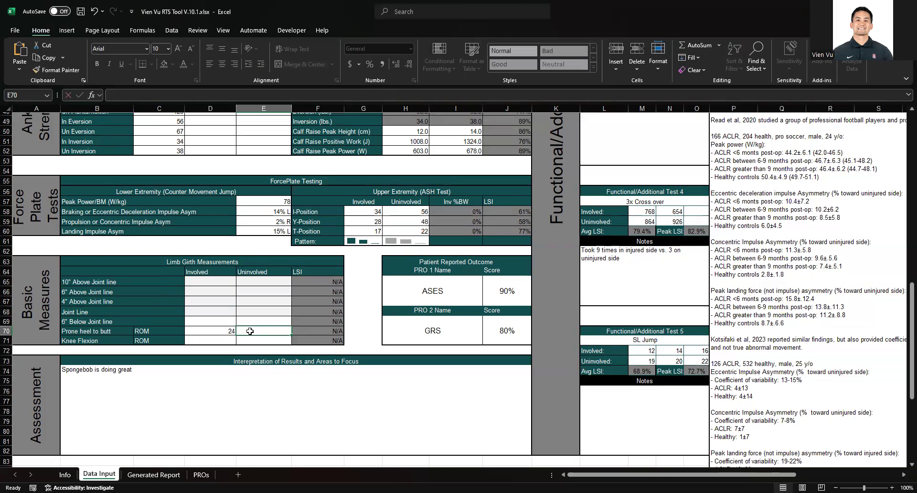
pyautogui.write('8')
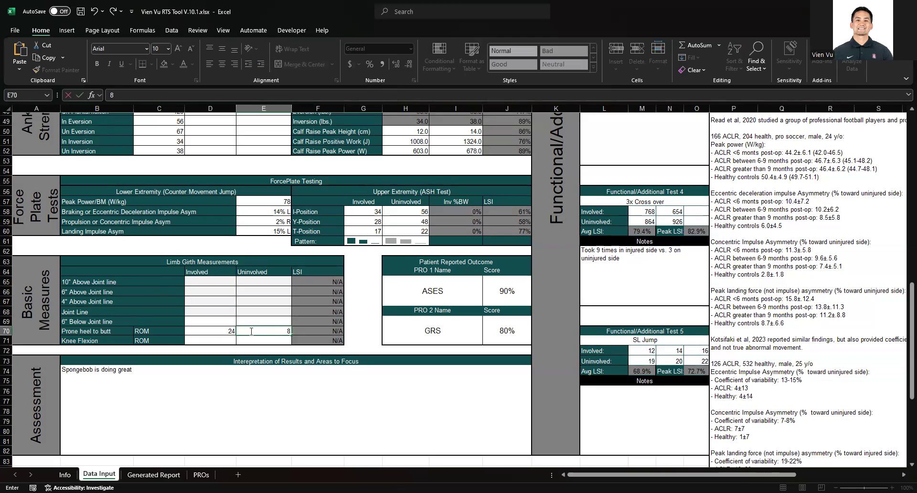
pyautogui.click(253, 339)
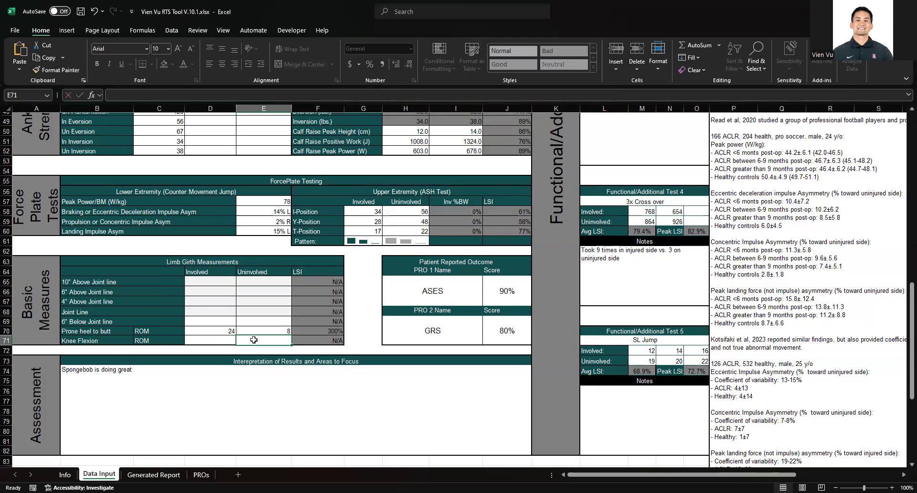
pyautogui.click(305, 331)
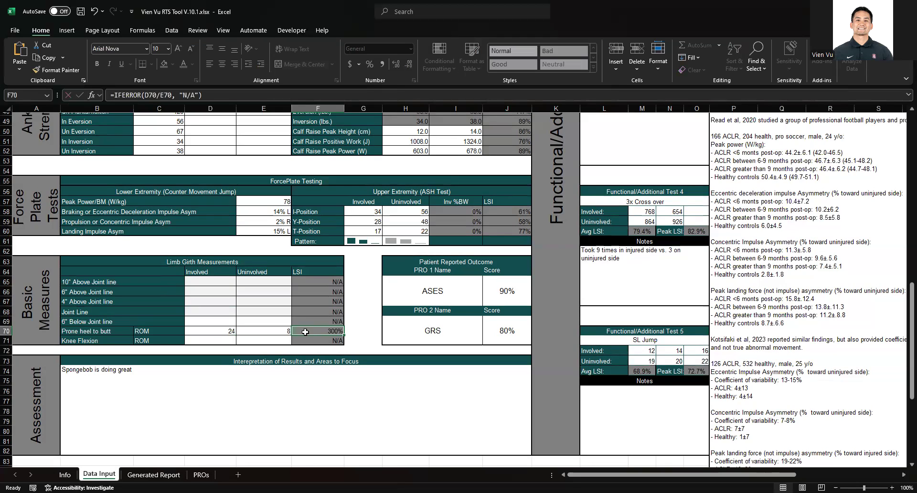
# Set Prone heel to butt to 8 involved and 24 uninvolved, and check its LSI formula.
pyautogui.click(259, 328)
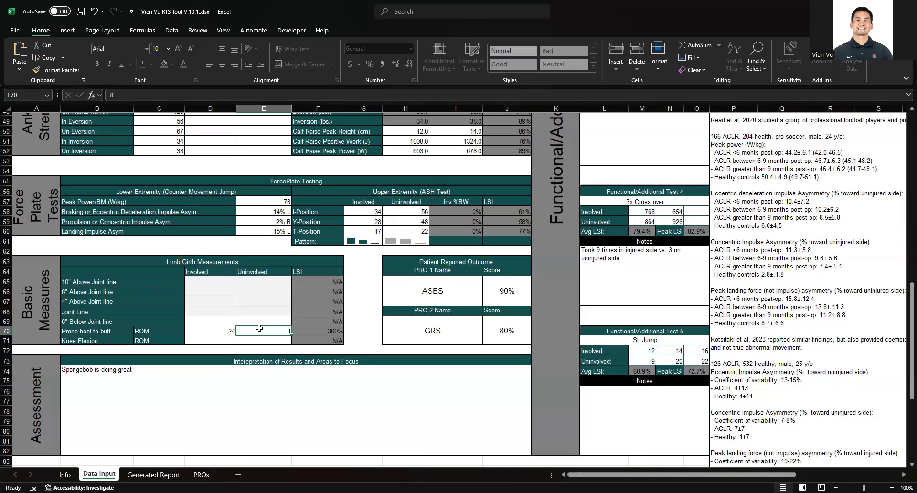
pyautogui.click(227, 331)
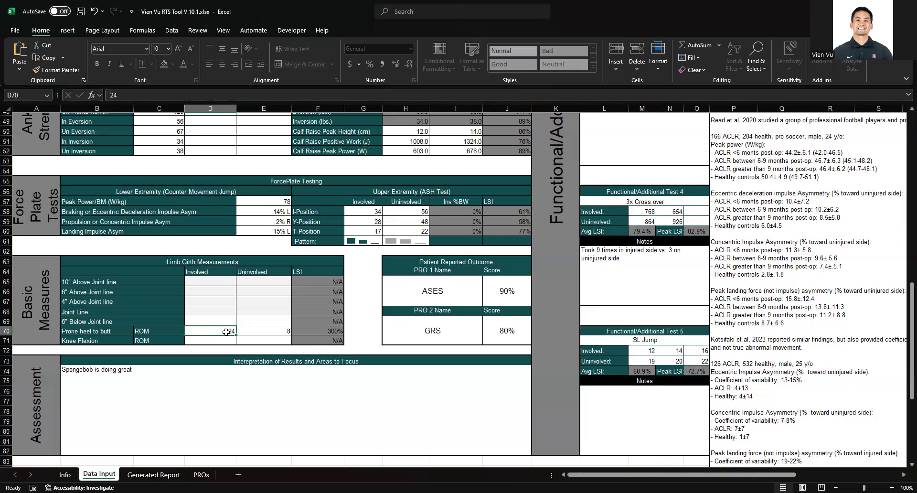
pyautogui.write('8')
pyautogui.click(264, 328)
pyautogui.write('24')
pyautogui.press('Return')
pyautogui.click(317, 330)
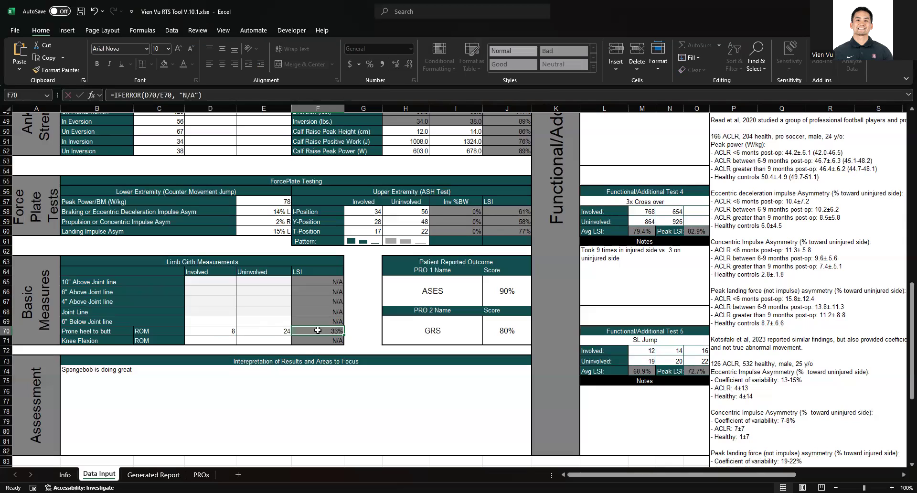
pyautogui.click(217, 328)
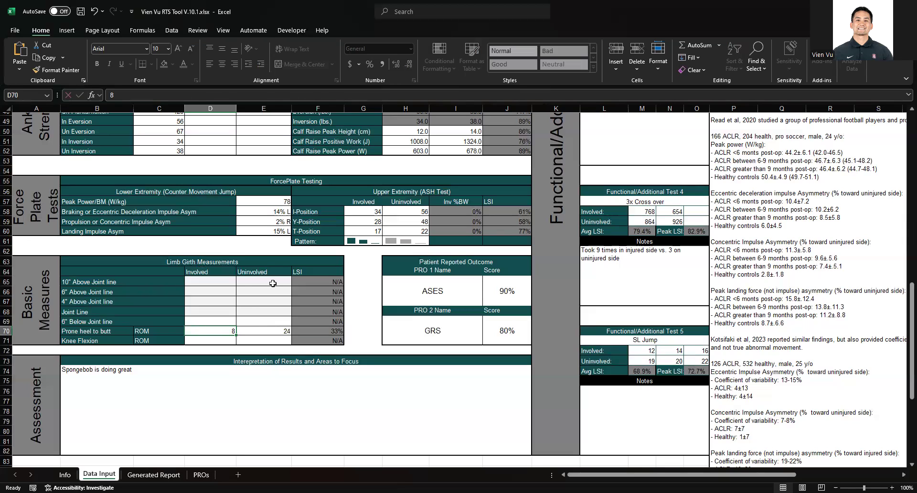
pyautogui.click(300, 329)
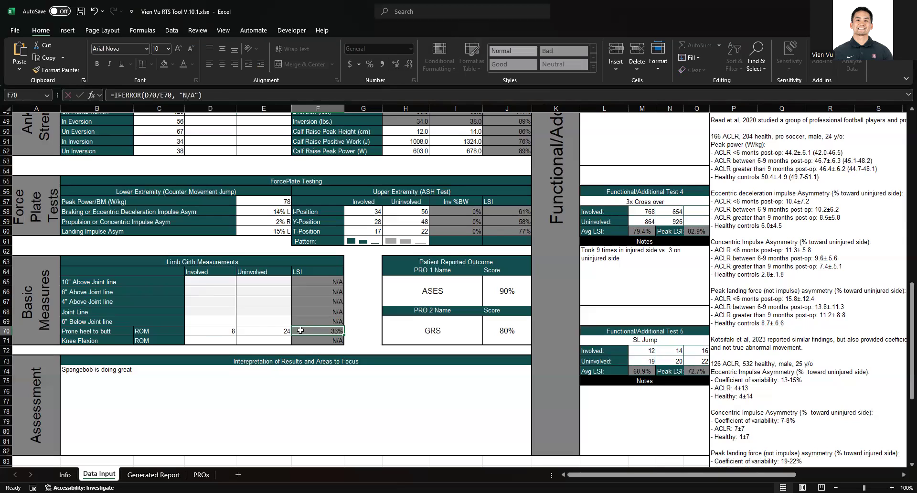
# Enter Knee Flexion ROM values of 30 for the involved side and 90 for the uninvolved side.
pyautogui.click(203, 340)
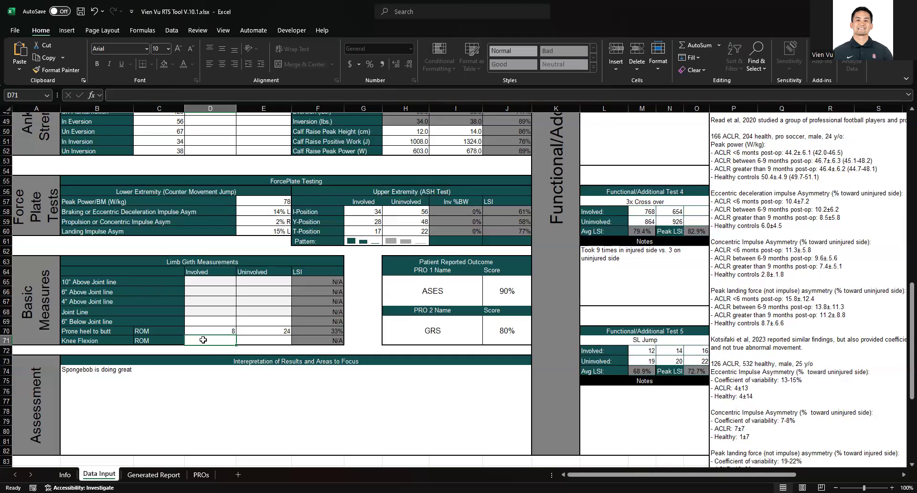
pyautogui.write('30')
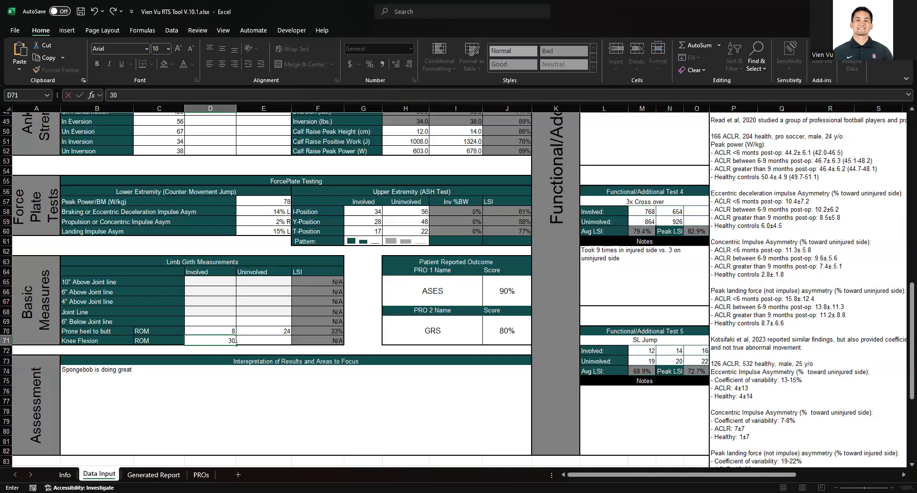
pyautogui.click(243, 338)
pyautogui.write('45')
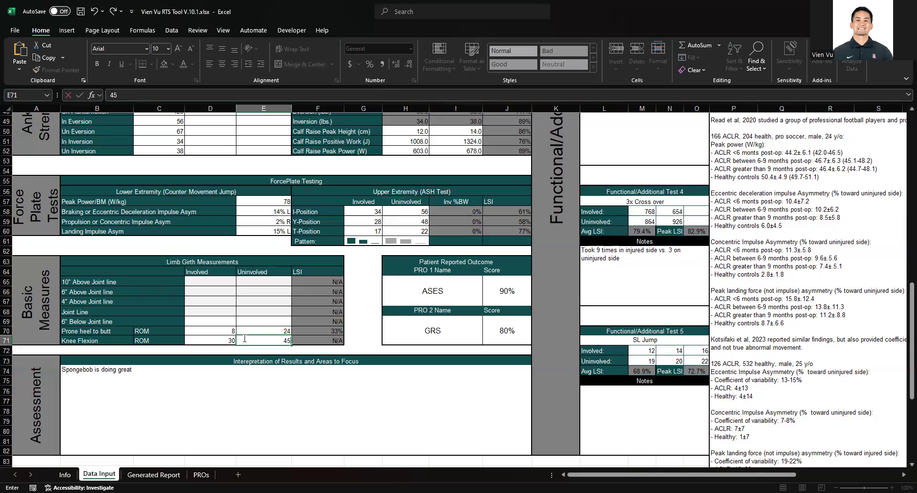
pyautogui.press('BackSpace')
pyautogui.press('BackSpace')
pyautogui.write('90')
pyautogui.press('Return')
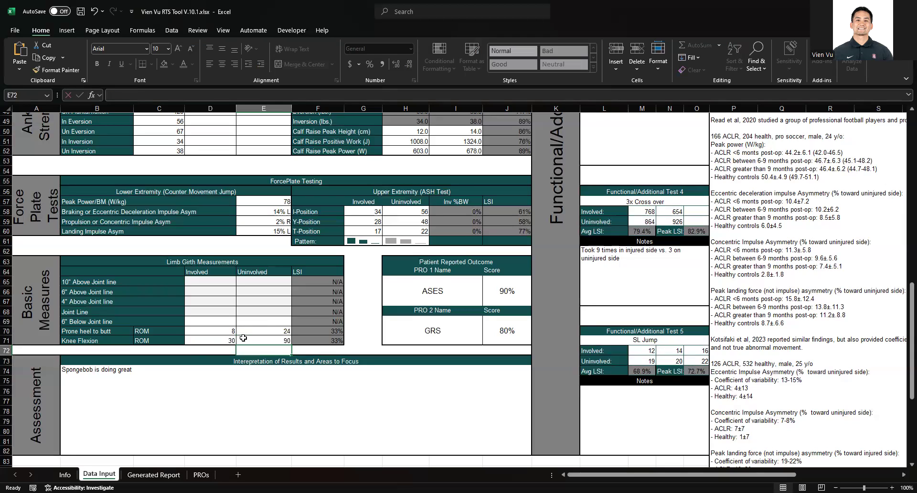
# Inspect the Knee Flexion LSI formula and the involved and uninvolved values it divides.
pyautogui.click(326, 341)
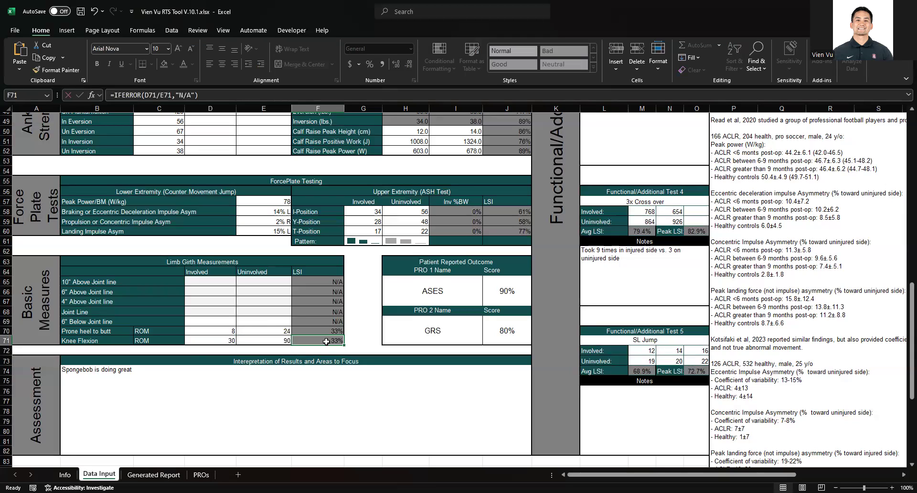
pyautogui.click(222, 340)
pyautogui.click(256, 338)
pyautogui.click(210, 341)
pyautogui.click(255, 341)
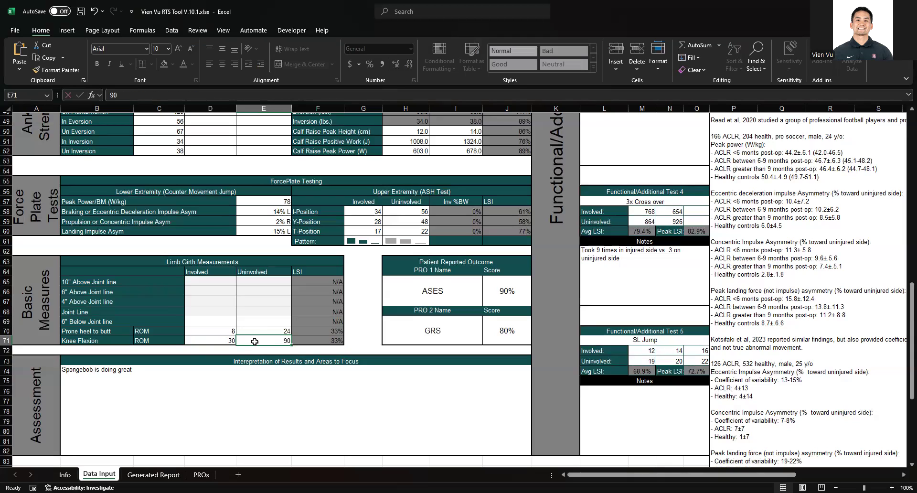
# Review the Patient Reported Outcome entries, checking the names and scores of PRO 1 and PRO 2.
pyautogui.click(480, 288)
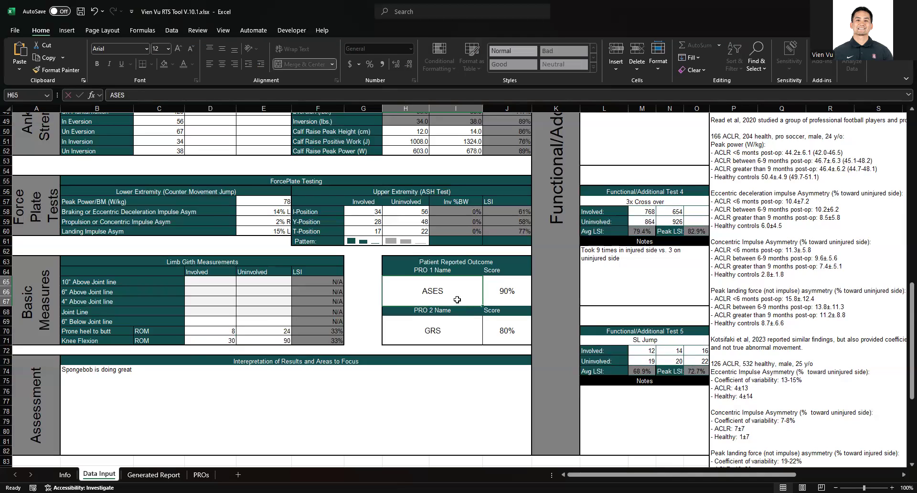
pyautogui.click(460, 321)
pyautogui.click(510, 330)
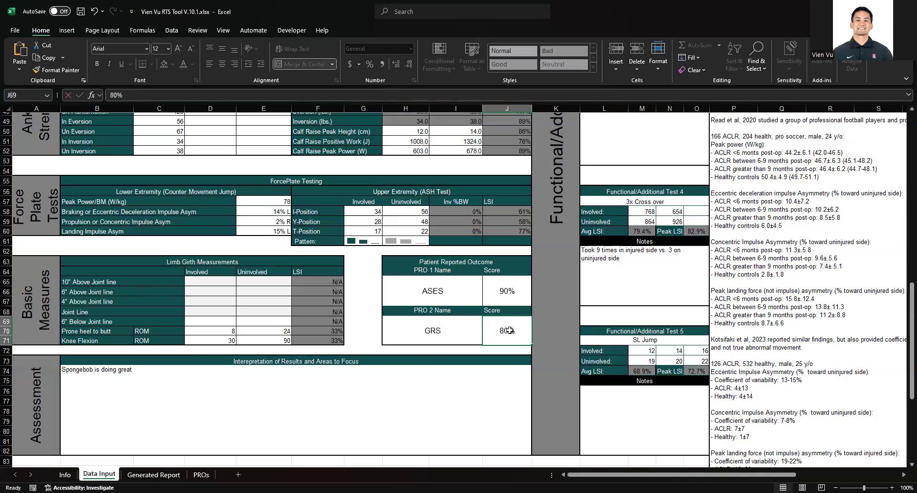
pyautogui.click(502, 297)
# Select the results interpretation cell and look back over the patient info, strength, force plate and basic measures sections.
pyautogui.click(341, 431)
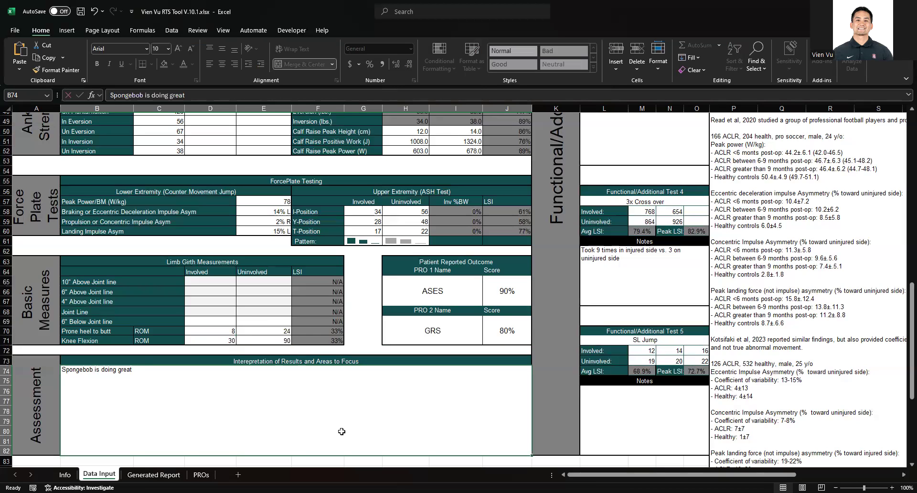
pyautogui.scroll(9, 342, 431)
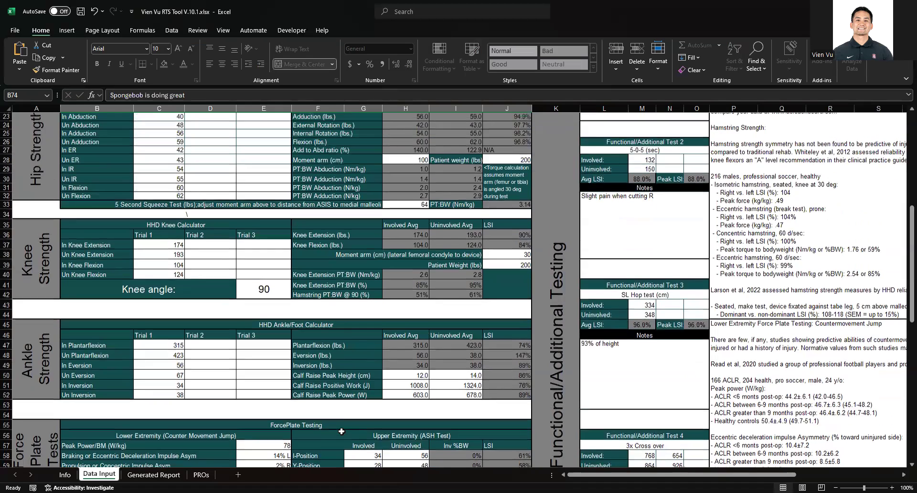
pyautogui.scroll(7, 341, 431)
pyautogui.scroll(1, 341, 432)
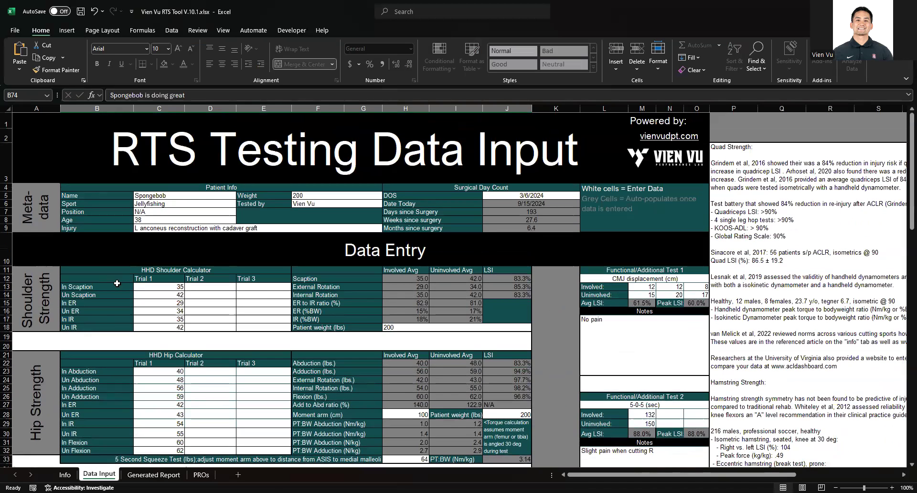
pyautogui.scroll(-14, 266, 296)
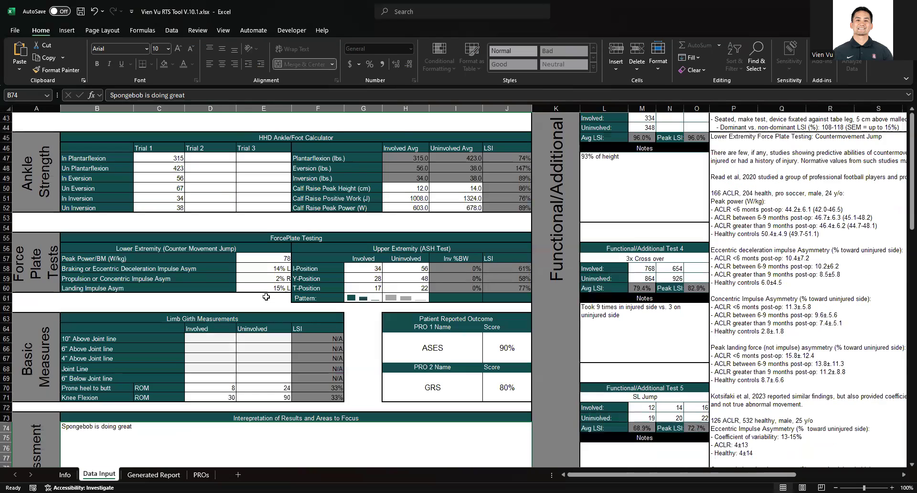
pyautogui.scroll(-5, 266, 296)
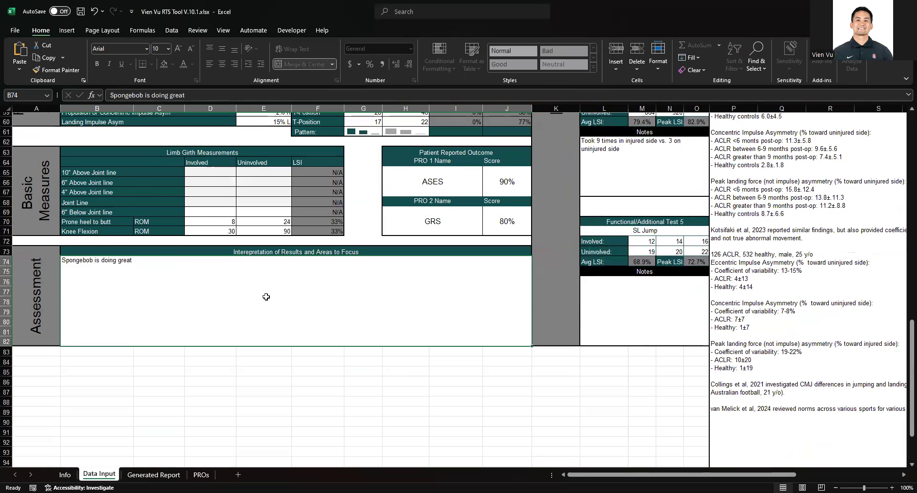
pyautogui.scroll(5, 266, 297)
pyautogui.scroll(-3, 266, 296)
pyautogui.scroll(8, 266, 296)
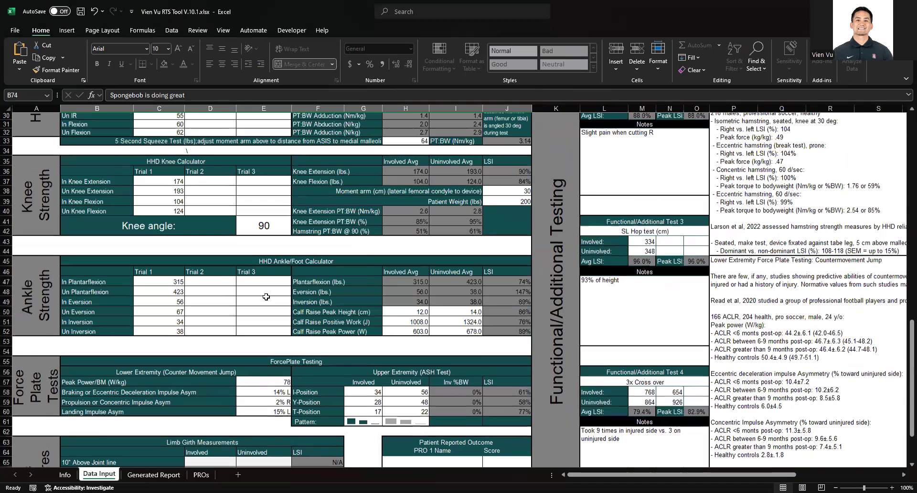
pyautogui.scroll(6, 266, 296)
pyautogui.scroll(2, 429, 231)
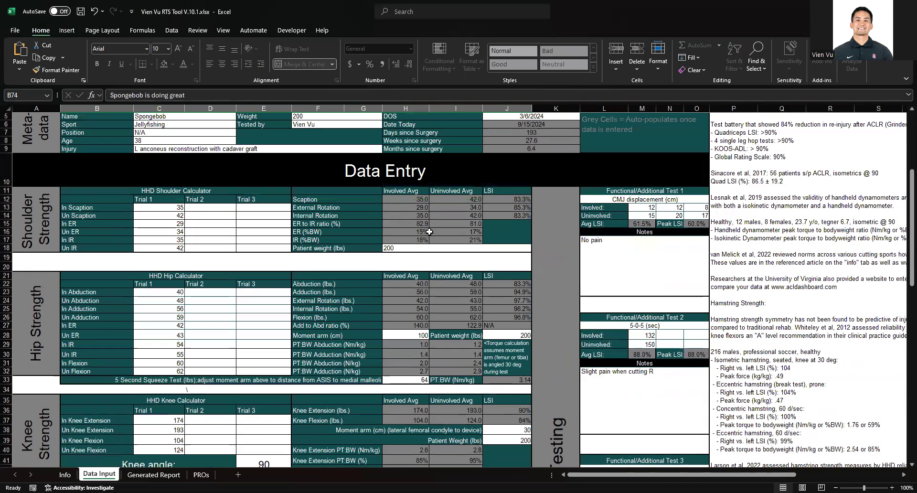
# Replace the results interpretation text with "Spongebob has excellent shoulder strength after his upper extremity procedure".
pyautogui.scroll(-20, 465, 254)
pyautogui.scroll(2, 465, 254)
pyautogui.write('Spongebob has excellent shoulder strength after his upper extremity procedure')
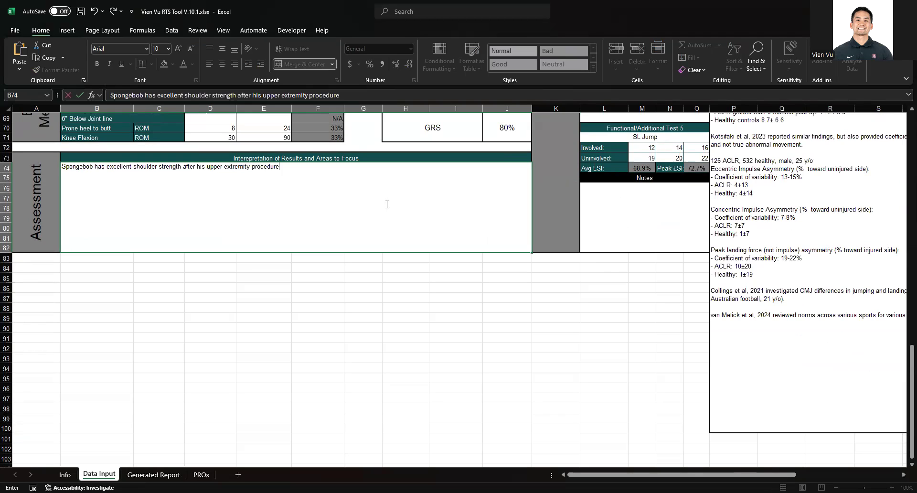
# Add ". Mainly just needs to work on strengthening rotator cuff, and also is safe to conitnue UE plyo progresion." to the interpretation.
pyautogui.write('. Mainly just needs to work')
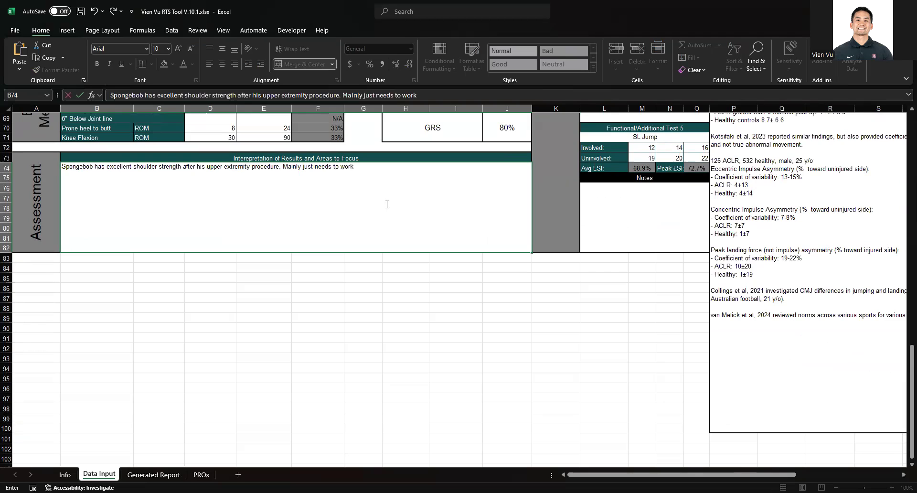
pyautogui.write(' on strengthening ')
pyautogui.write('rotato')
pyautogui.write('r fuff, and als')
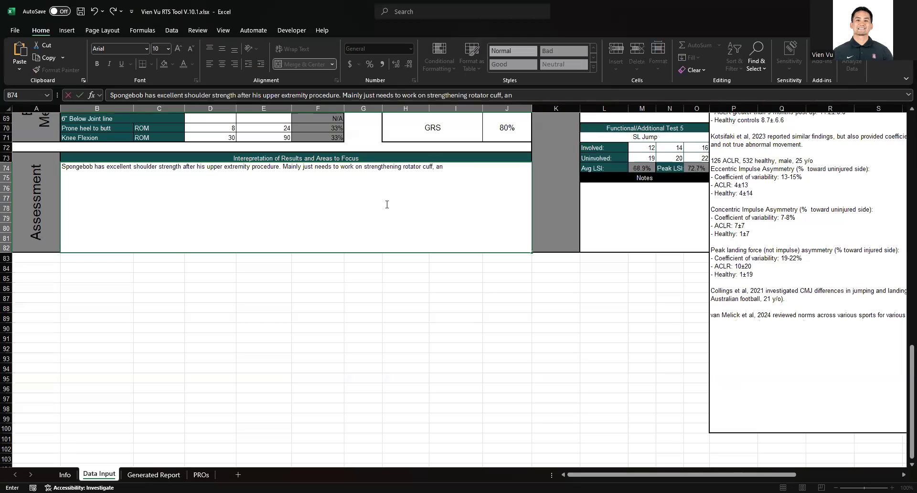
pyautogui.write('o is safe to')
pyautogui.write(' cn')
pyautogui.write('nitnue ')
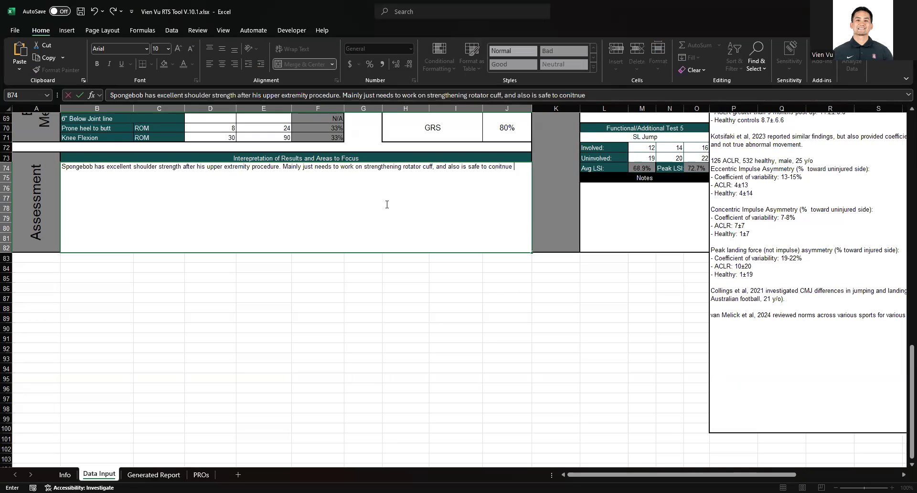
pyautogui.write('UE plyo progresion.')
pyautogui.press('Return')
pyautogui.click(385, 204)
# Look back over the sheet from the patient info through the strength and force plate sections to the functional testing blocks.
pyautogui.scroll(5, 386, 204)
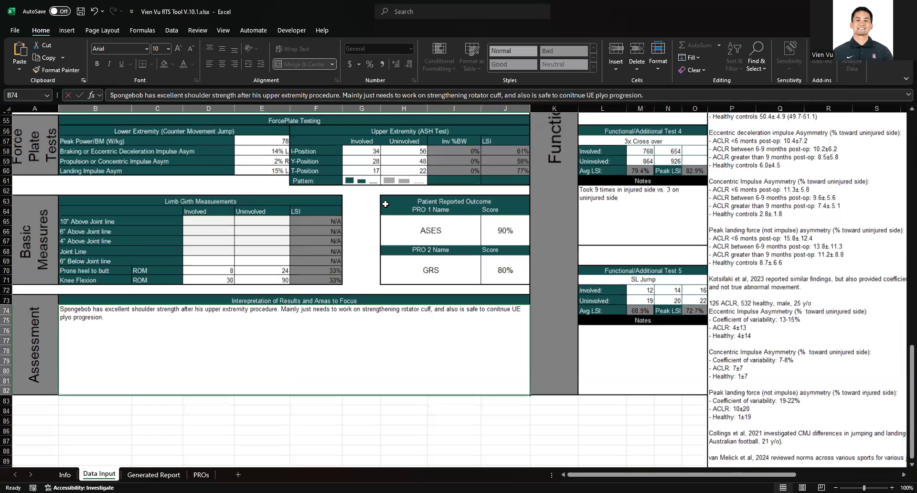
pyautogui.scroll(15, 386, 204)
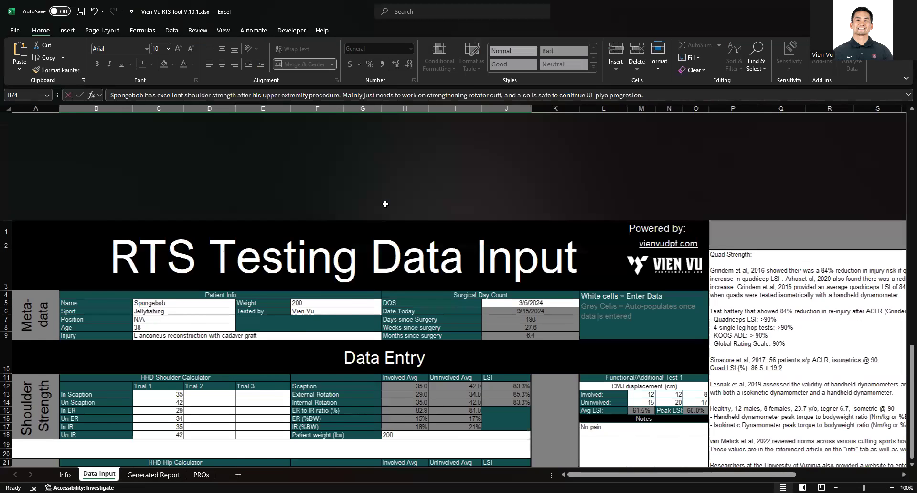
pyautogui.scroll(-6, 385, 204)
pyautogui.scroll(-6, 385, 203)
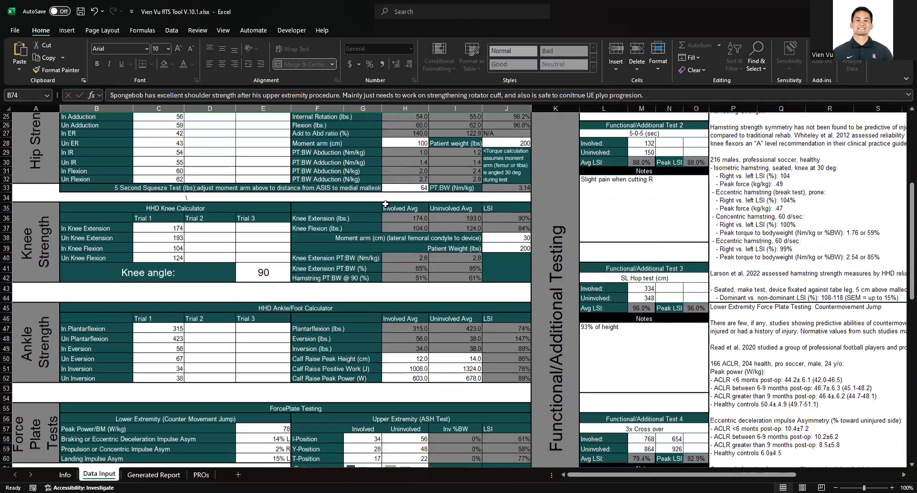
pyautogui.scroll(-1, 386, 204)
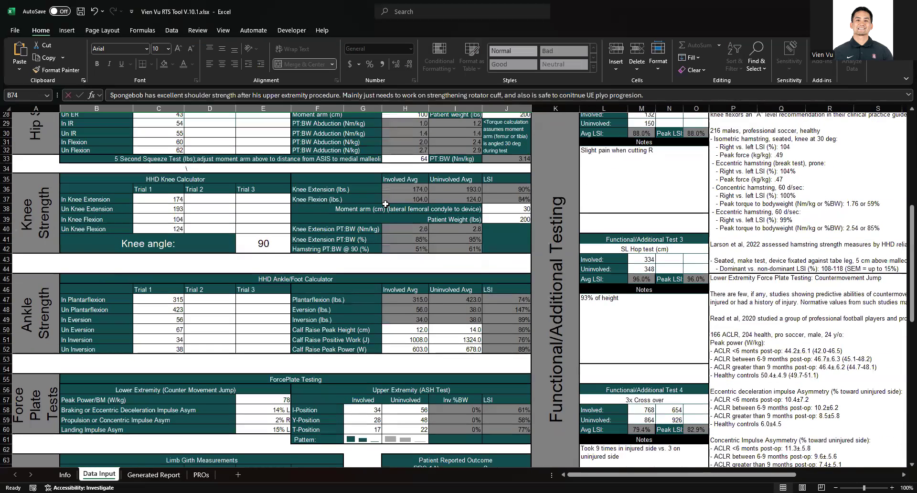
pyautogui.hscroll(3, 386, 204)
pyautogui.scroll(2, 386, 203)
pyautogui.hscroll(1, 386, 204)
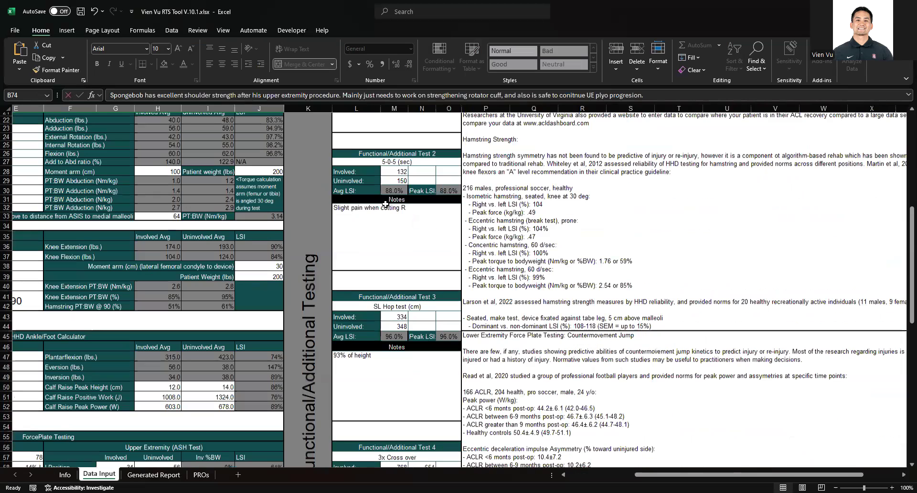
pyautogui.scroll(4, 386, 204)
pyautogui.hscroll(-1, 386, 204)
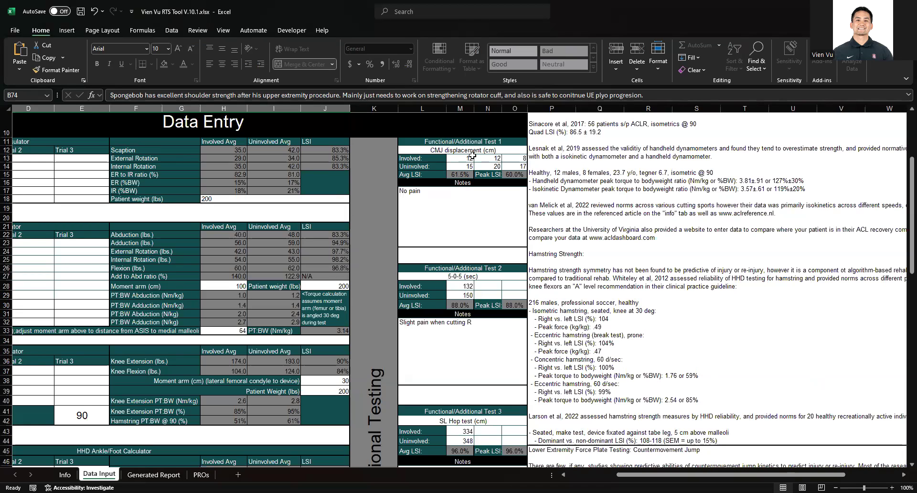
# Check the test name of Functional/Additional Test 1 and look over the strength and force plate sections beside it.
pyautogui.click(473, 150)
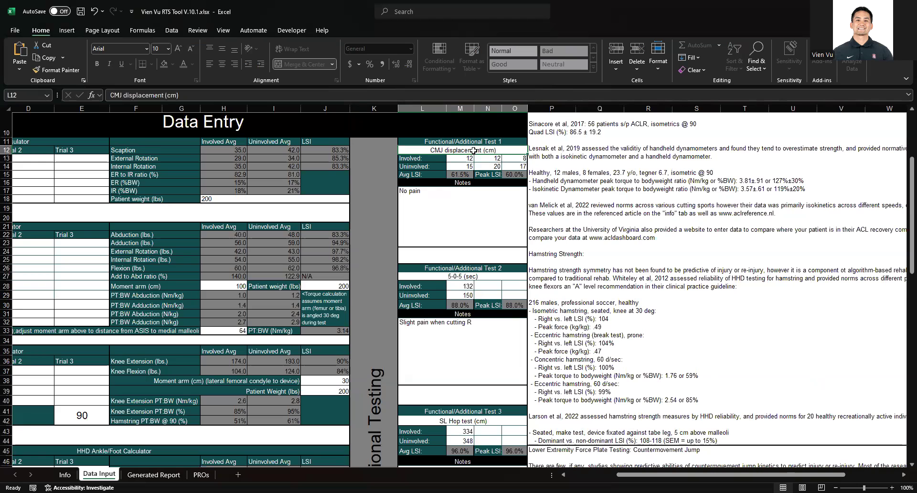
pyautogui.hscroll(-1, 474, 213)
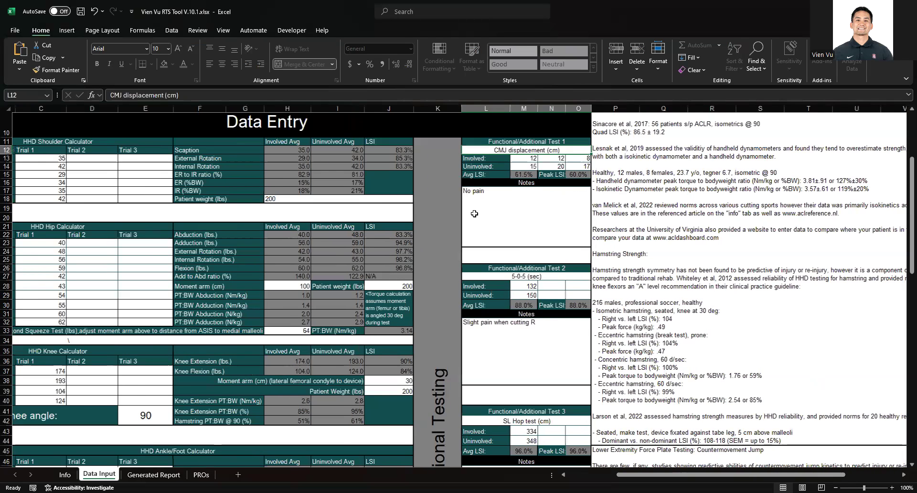
pyautogui.hscroll(-2, 474, 213)
pyautogui.scroll(-1, 474, 214)
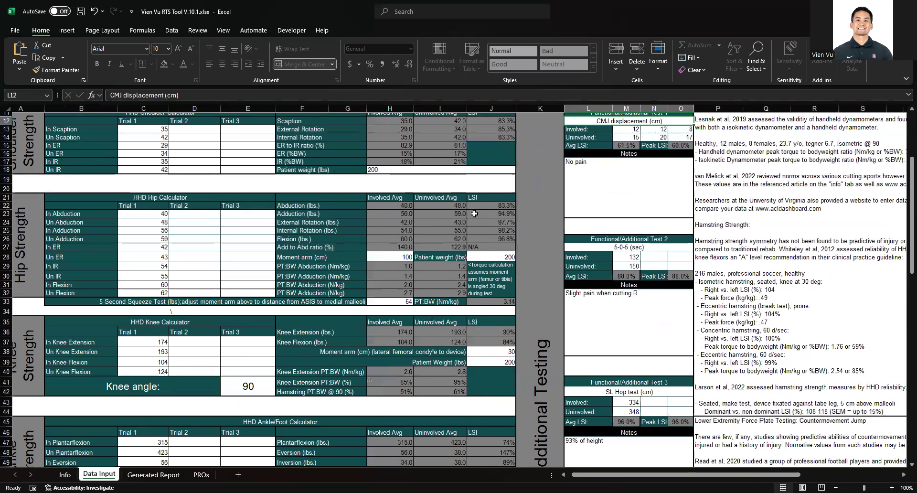
pyautogui.scroll(-8, 150, 345)
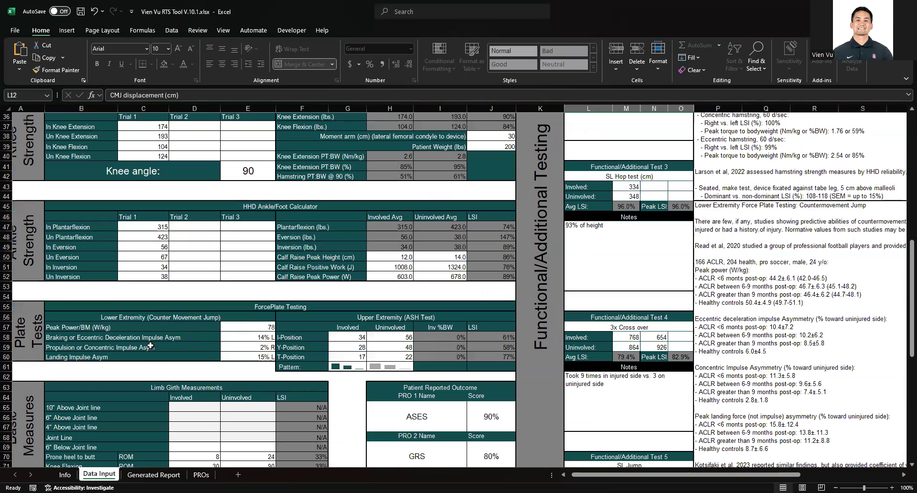
pyautogui.scroll(1, 151, 345)
pyautogui.scroll(8, 150, 345)
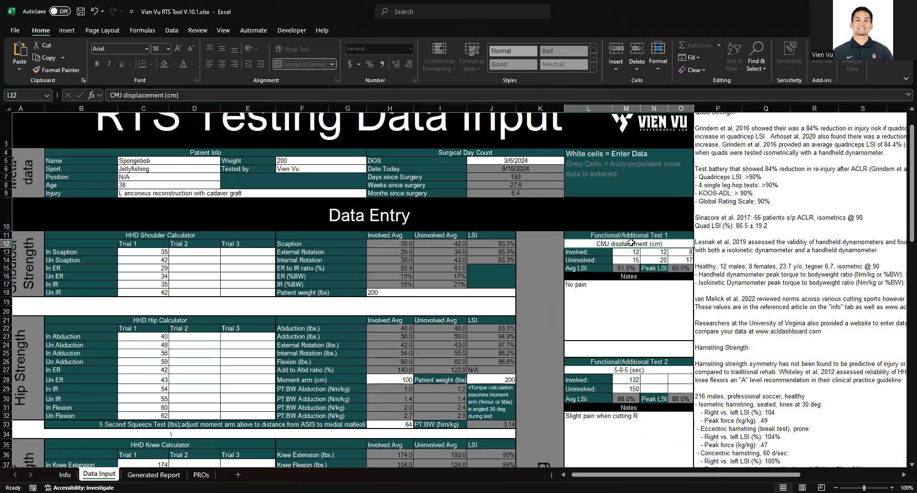
# Review the three involved-side trial entries and the notes of the CMJ displacement test.
pyautogui.click(626, 251)
pyautogui.click(660, 251)
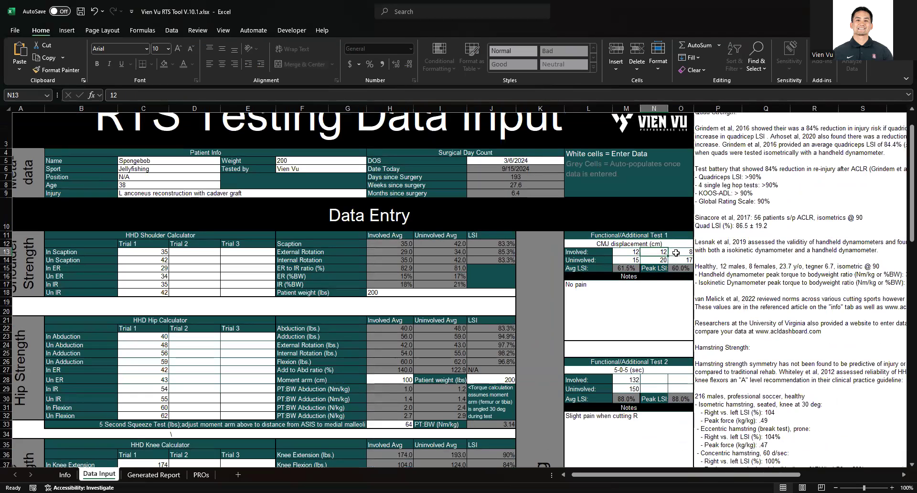
pyautogui.click(675, 253)
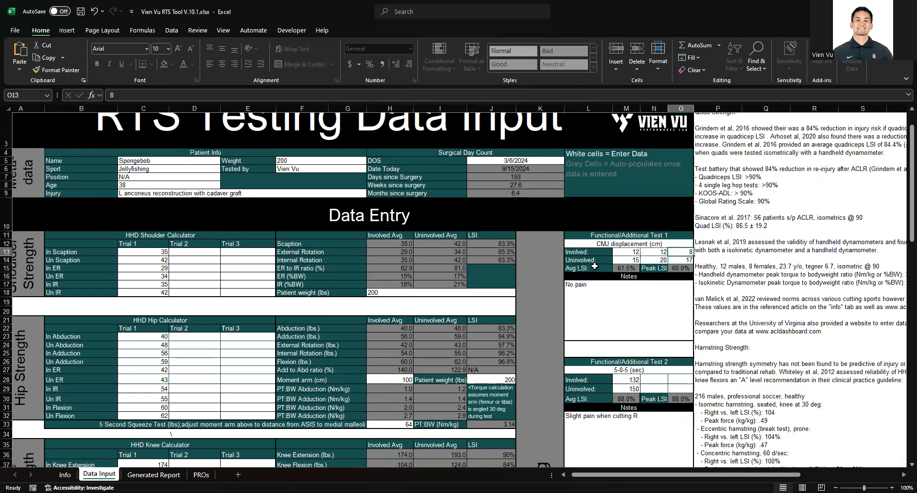
pyautogui.click(665, 302)
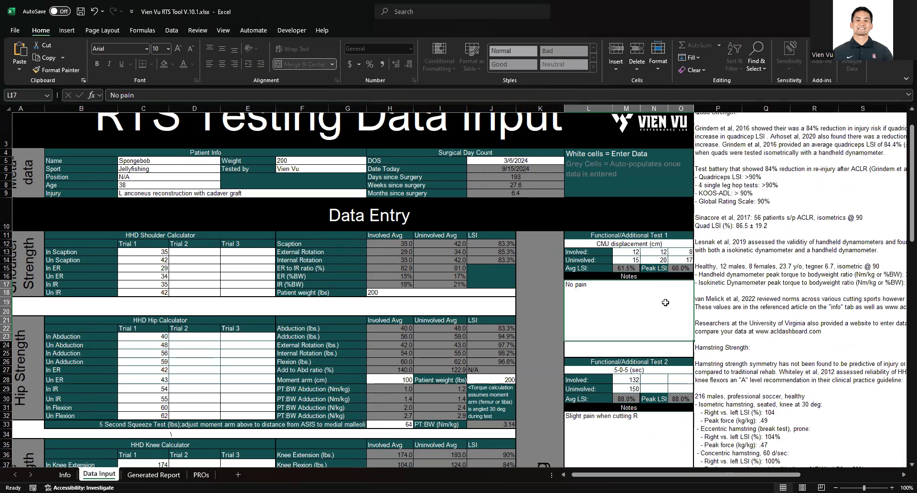
# Review the test name and the involved and uninvolved entries of Functional/Additional Test 2.
pyautogui.scroll(-1, 665, 302)
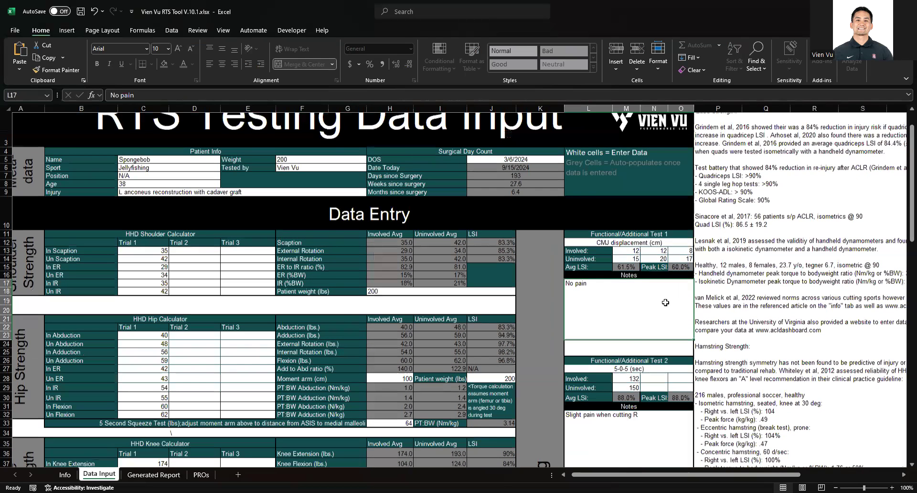
pyautogui.scroll(-3, 665, 302)
pyautogui.click(634, 290)
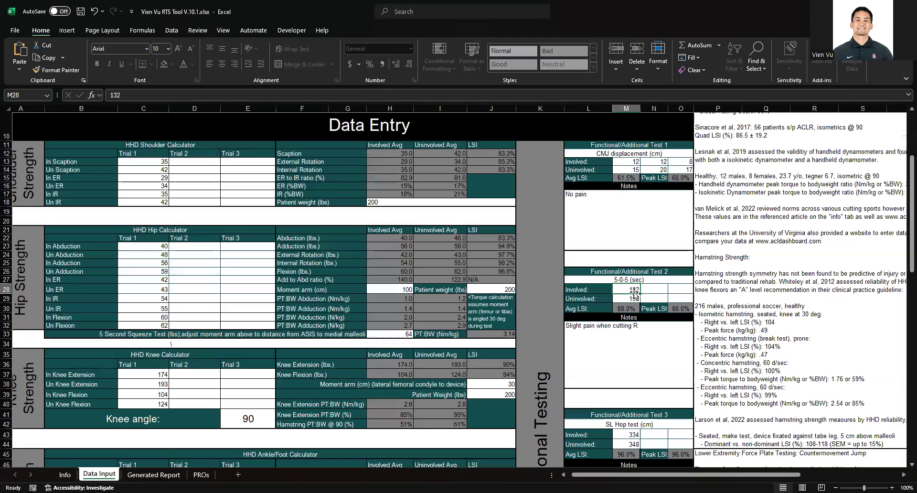
pyautogui.click(653, 278)
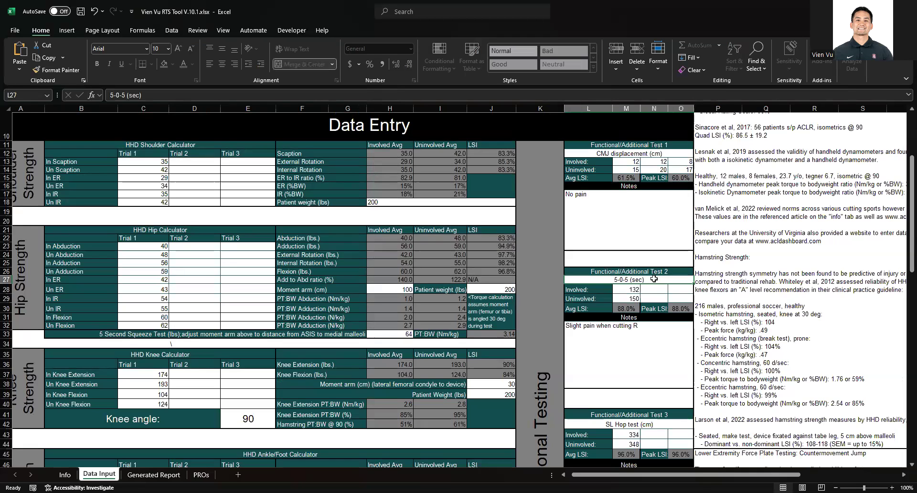
pyautogui.click(628, 291)
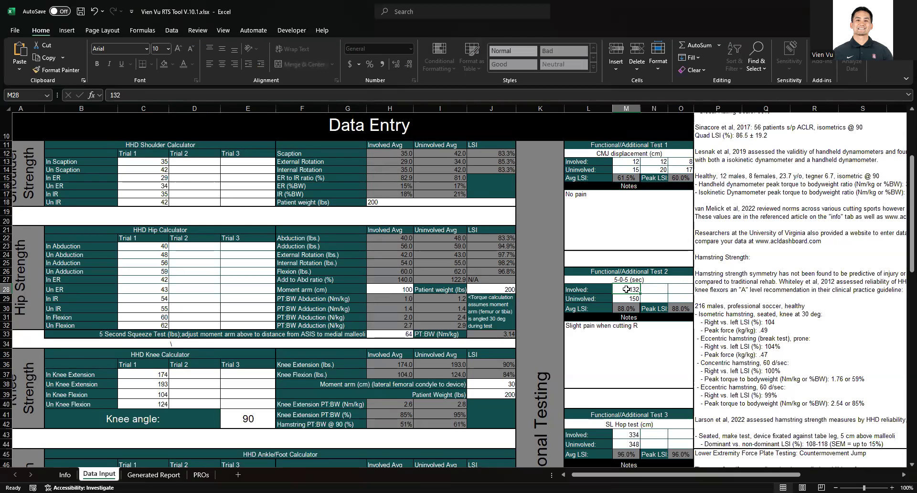
pyautogui.click(630, 297)
pyautogui.click(631, 291)
pyautogui.moveTo(631, 293); pyautogui.dragTo(631, 296)
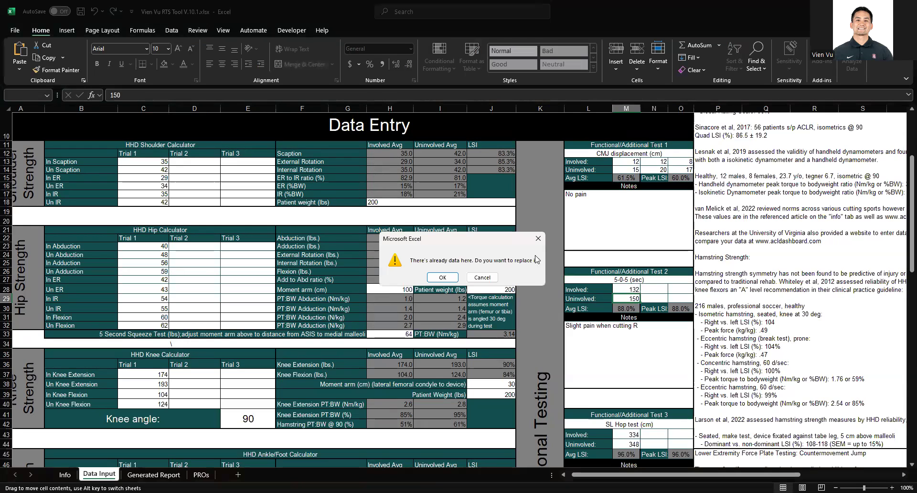
pyautogui.click(479, 277)
# Inspect the average LSI formula and the notes of the 5-0-5 test.
pyautogui.click(629, 307)
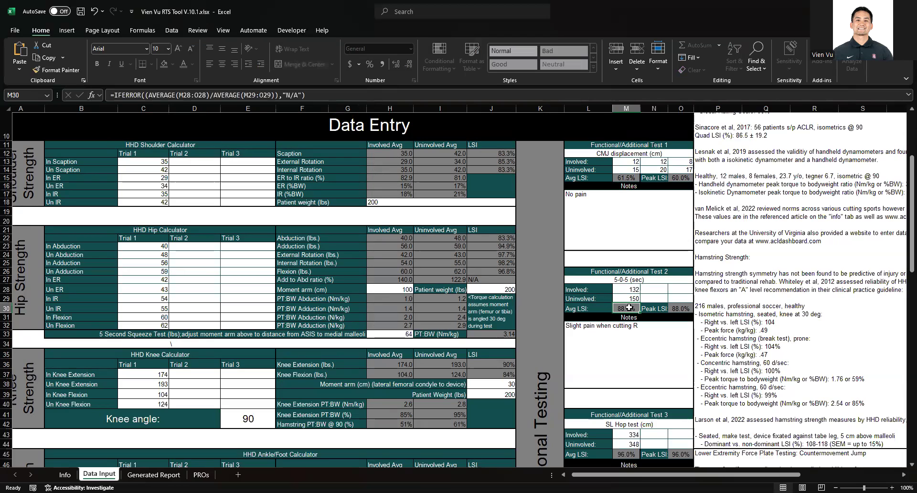
pyautogui.click(631, 341)
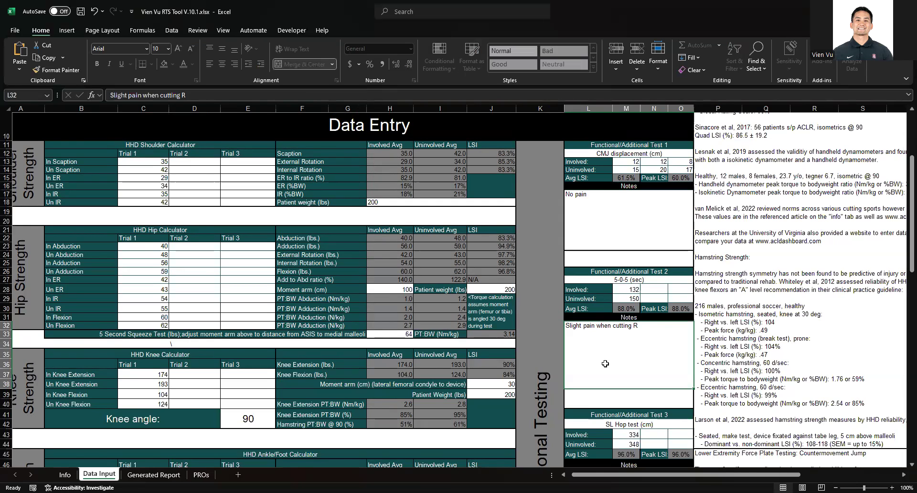
# Switch the body region of the Recommendations and Norms section to Elbow.
pyautogui.hscroll(3, 605, 364)
pyautogui.scroll(3, 605, 364)
pyautogui.hscroll(2, 605, 363)
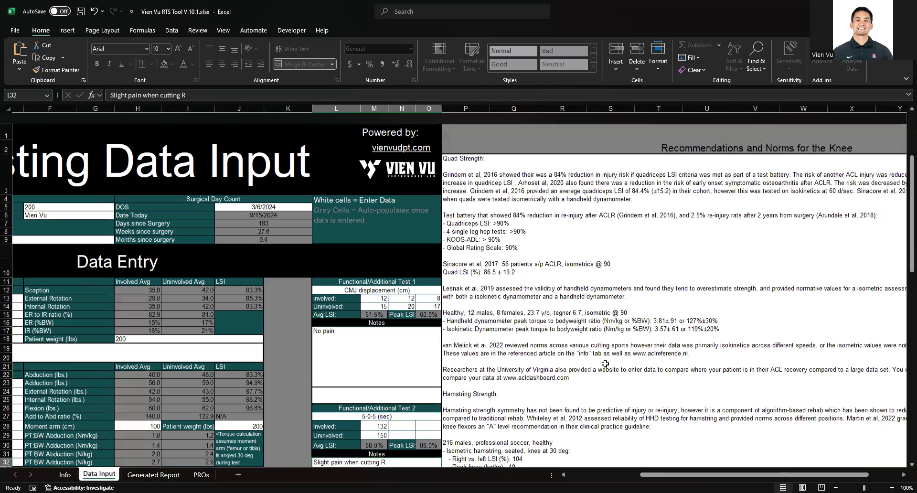
pyautogui.scroll(-2, 604, 363)
pyautogui.hscroll(2, 605, 364)
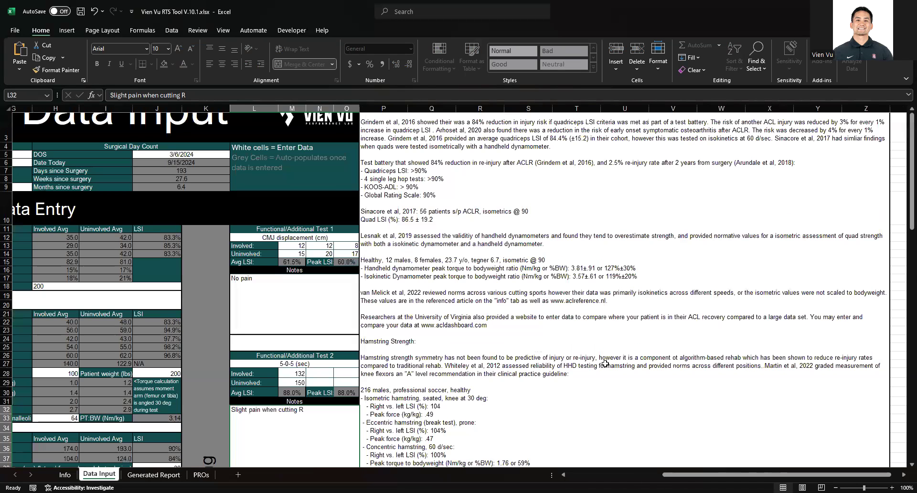
pyautogui.scroll(1, 604, 363)
pyautogui.hscroll(1, 675, 266)
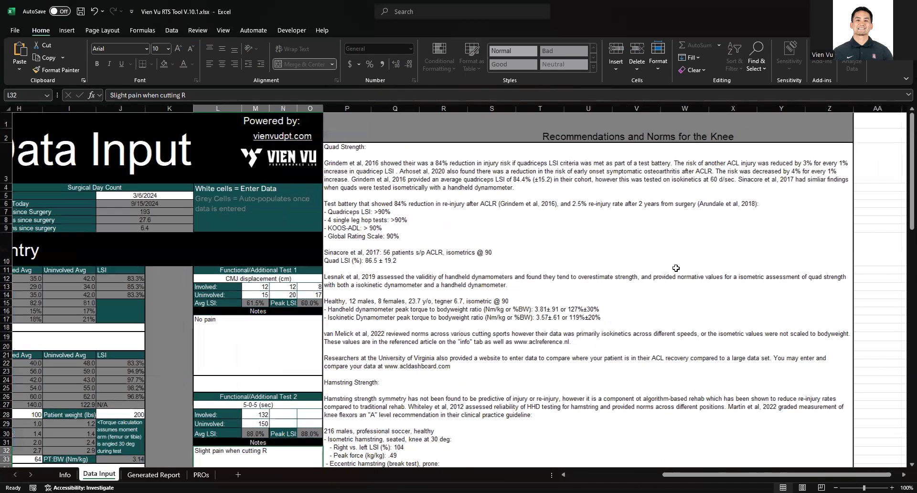
pyautogui.hscroll(1, 660, 136)
pyautogui.click(752, 125)
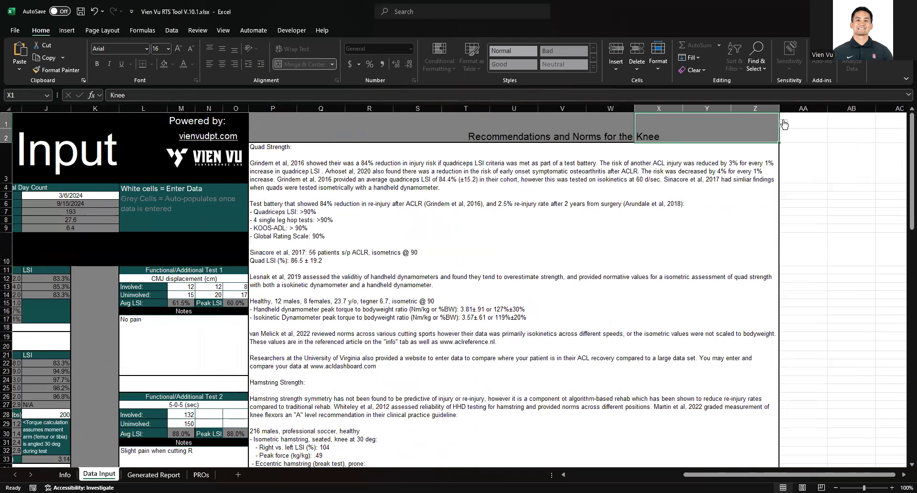
pyautogui.click(783, 124)
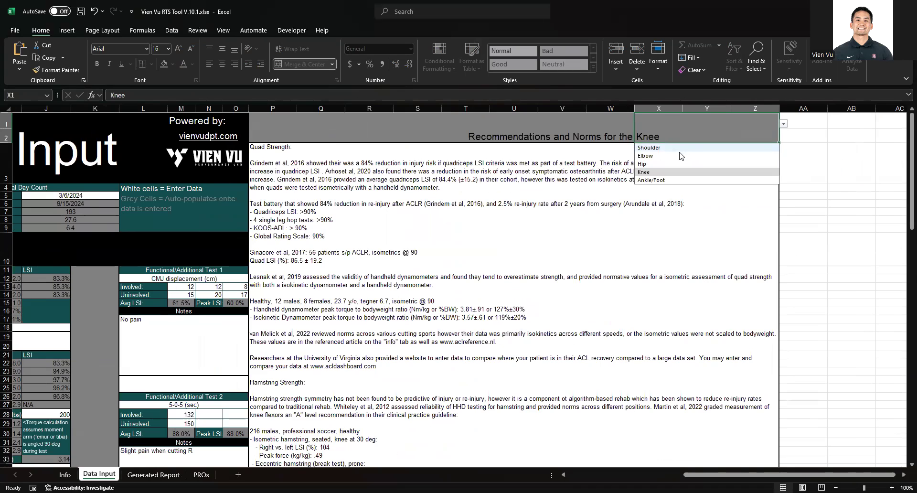
pyautogui.press('Return')
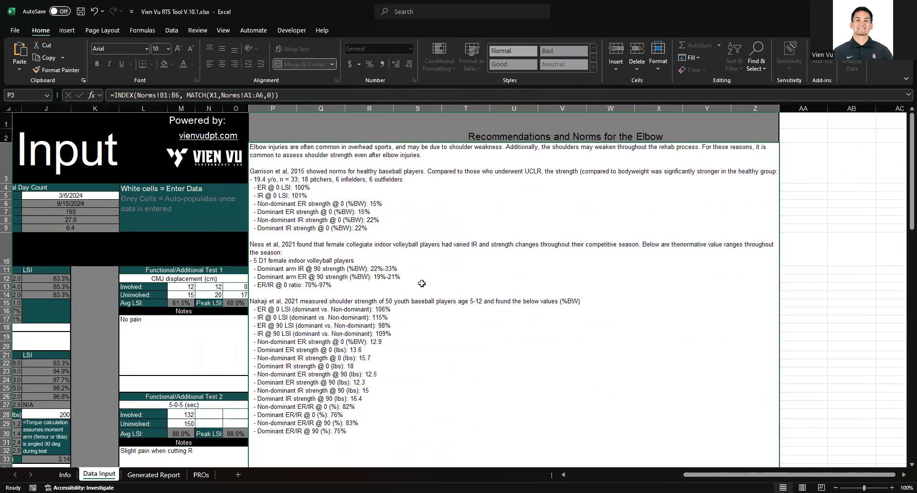
# Read through the elbow norms and compare them with the patient's shoulder strength results.
pyautogui.scroll(-2, 422, 283)
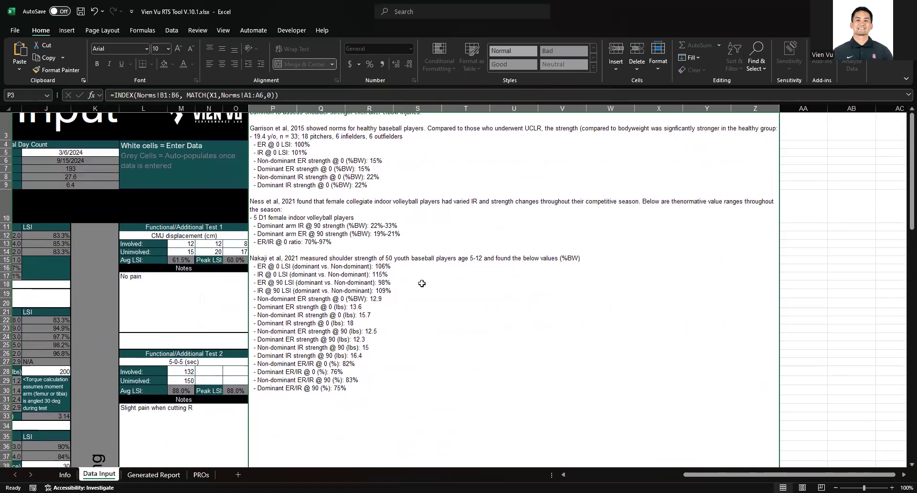
pyautogui.hscroll(-6, 422, 283)
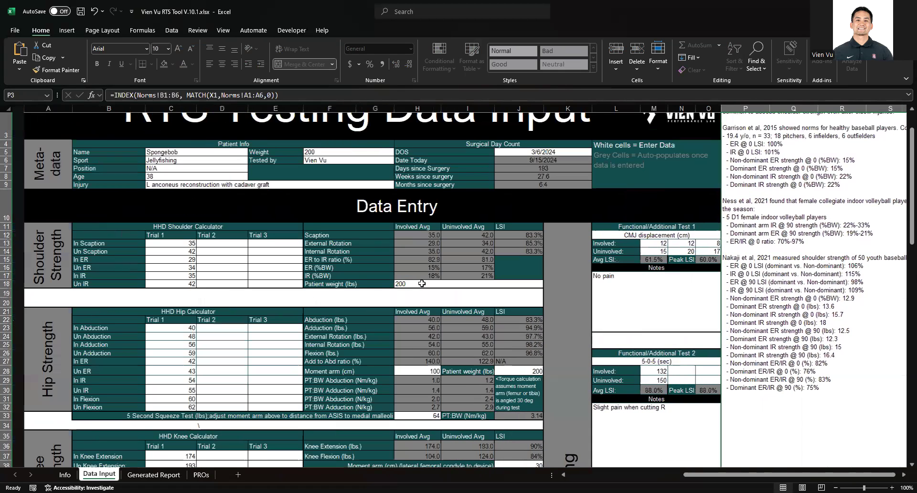
pyautogui.hscroll(1, 310, 268)
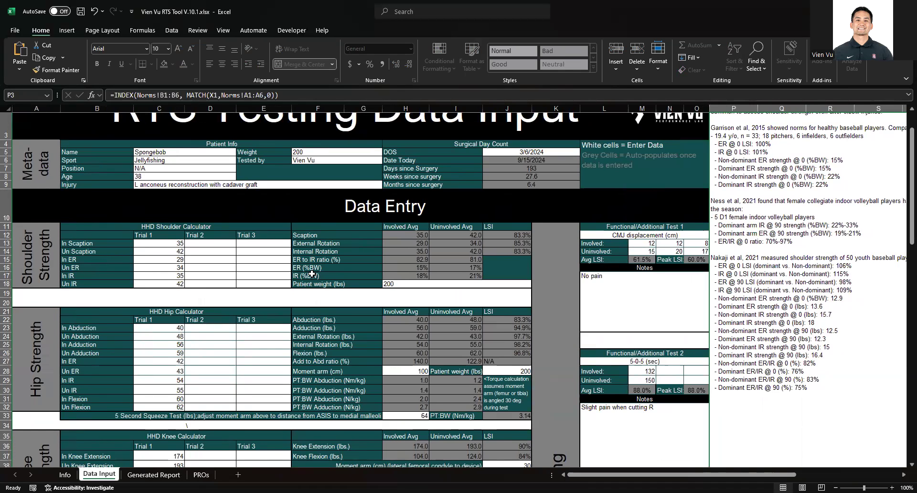
pyautogui.hscroll(2, 311, 273)
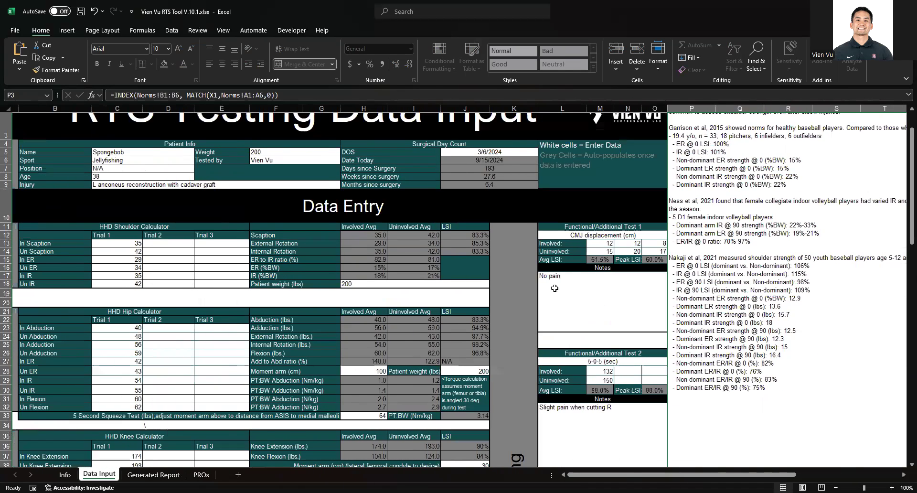
# Read the Athletic Shoulder Test (ASH) force plate norms listed beneath the elbow strength norms.
pyautogui.hscroll(4, 554, 286)
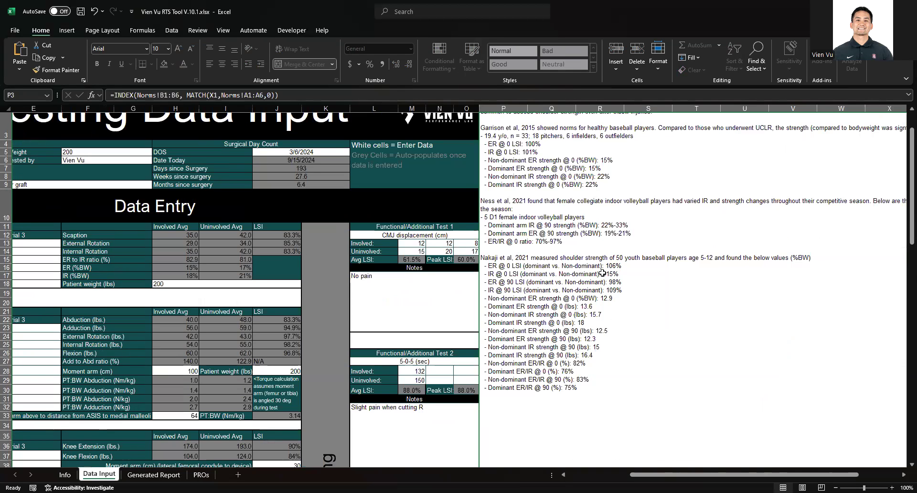
pyautogui.scroll(-9, 602, 273)
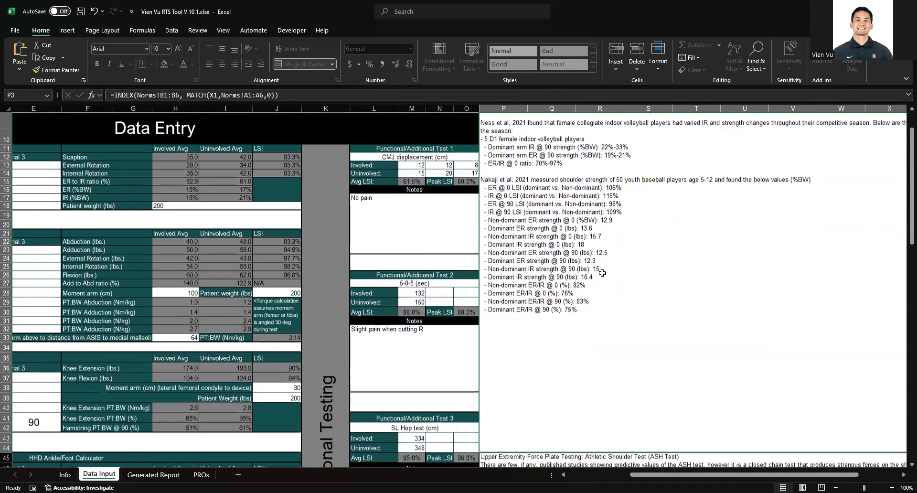
pyautogui.click(602, 273)
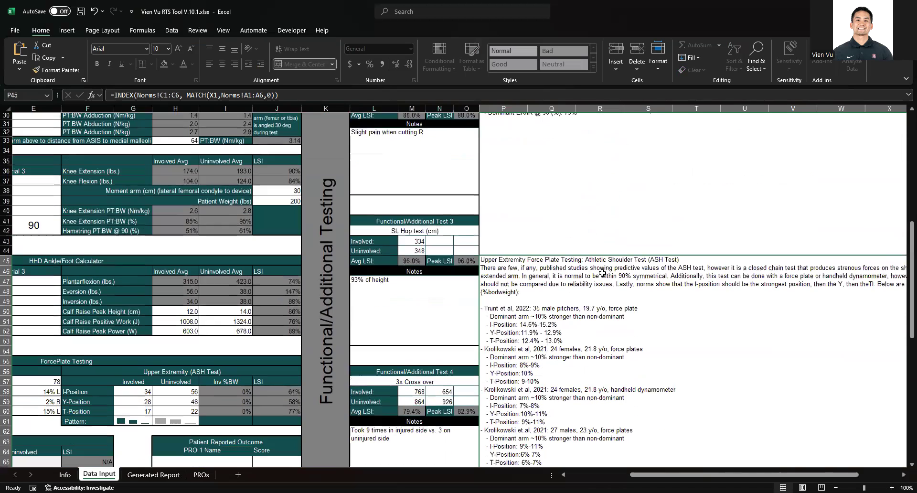
pyautogui.scroll(-3, 602, 273)
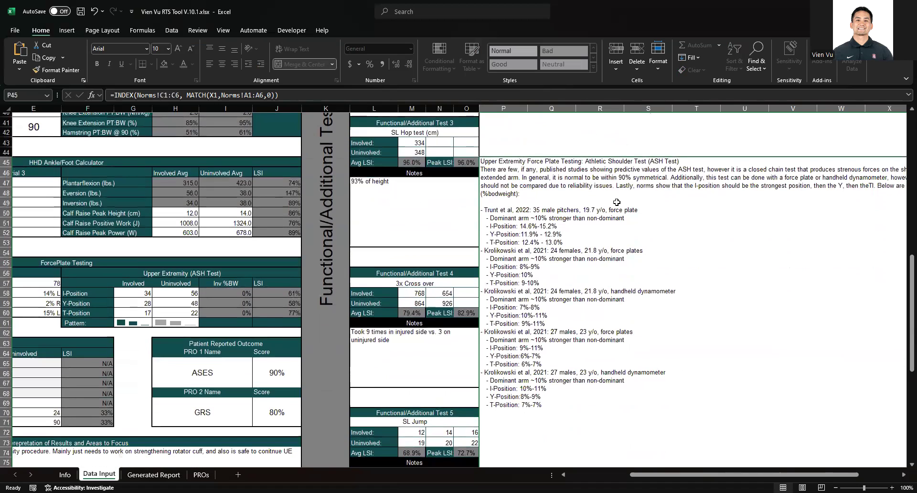
pyautogui.scroll(-1, 600, 277)
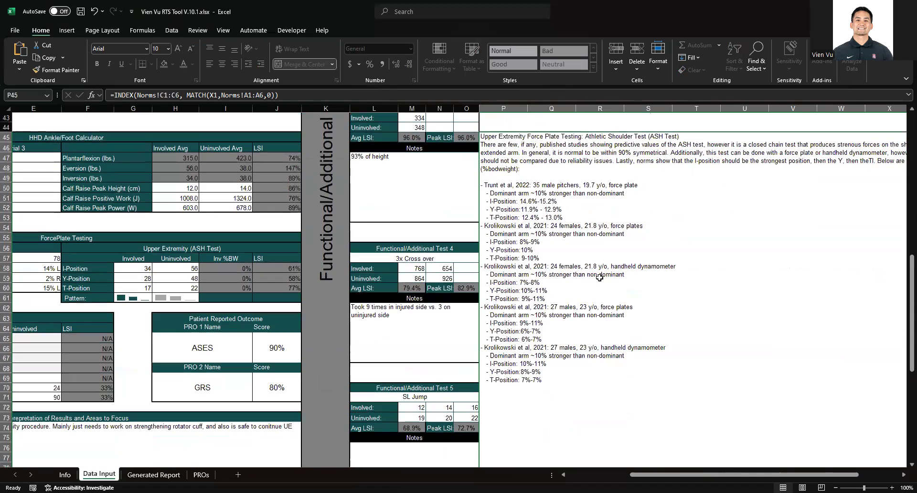
pyautogui.scroll(-1, 582, 319)
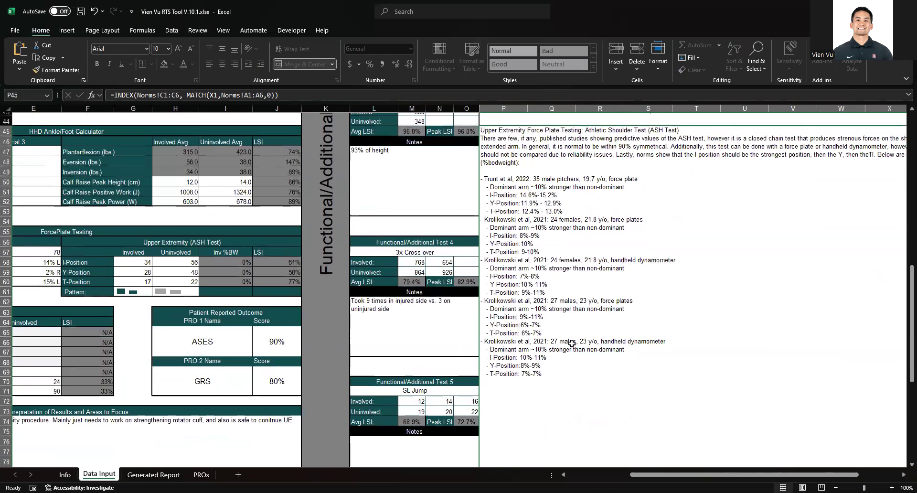
# Go back to the start of the Data Input sheet and review the shoulder and hip strength calculators.
pyautogui.hscroll(-3, 572, 343)
pyautogui.scroll(2, 571, 343)
pyautogui.hscroll(-1, 571, 343)
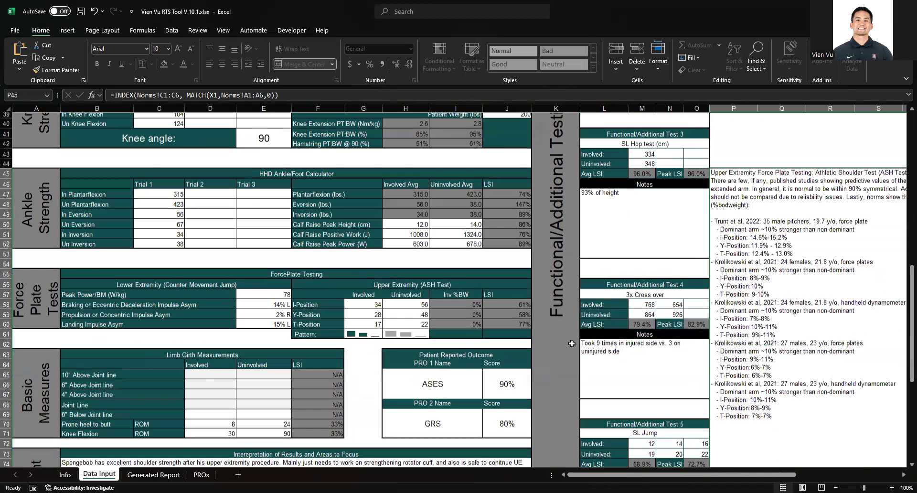
pyautogui.scroll(13, 572, 343)
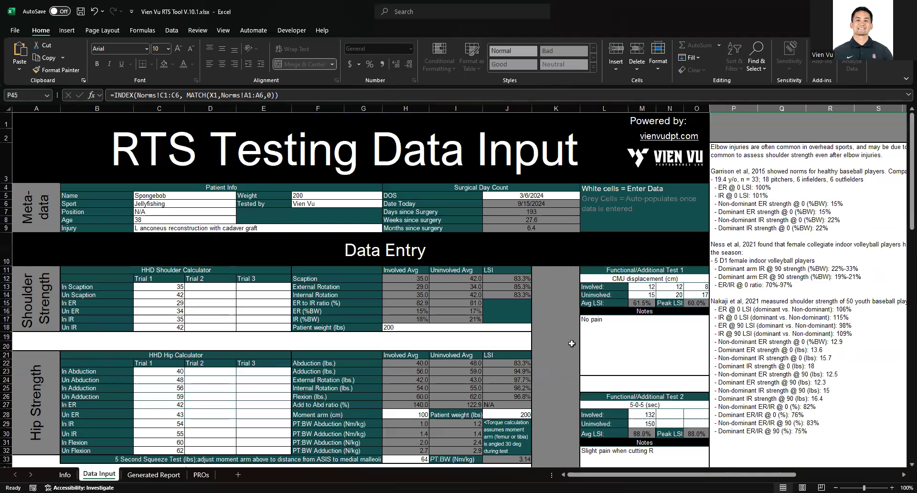
pyautogui.click(246, 310)
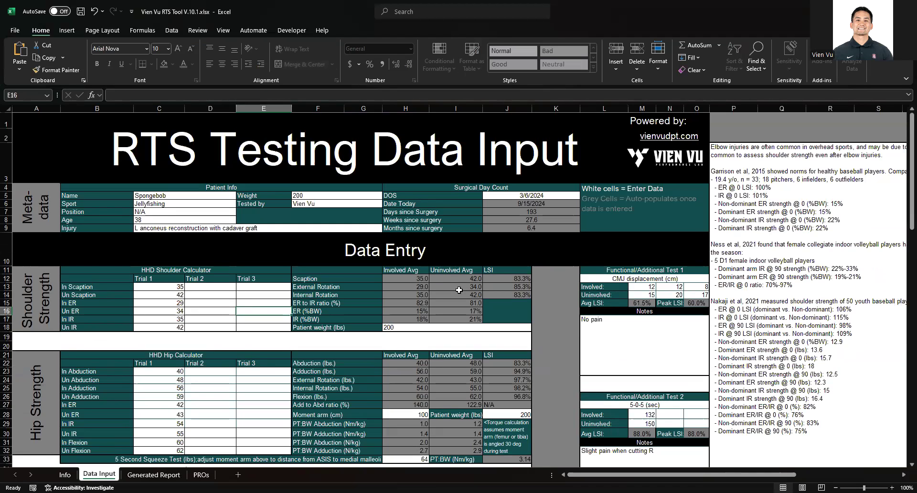
pyautogui.scroll(-1, 458, 290)
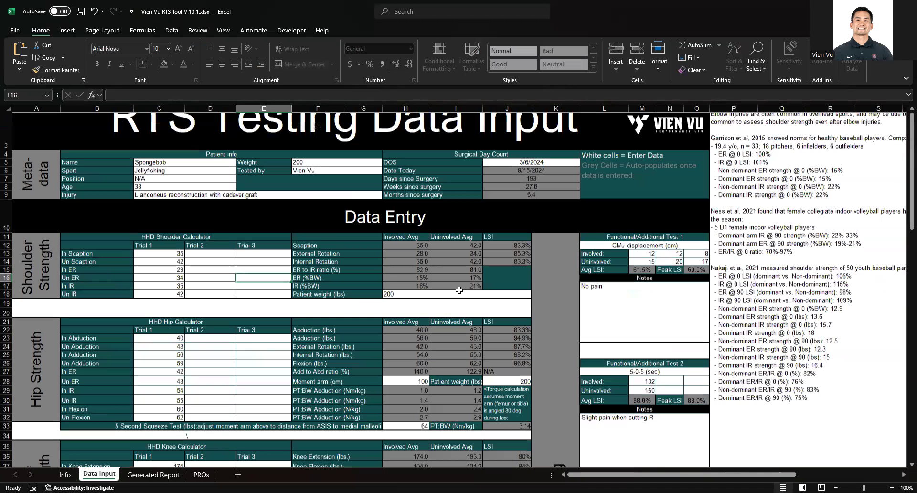
pyautogui.scroll(-1, 458, 290)
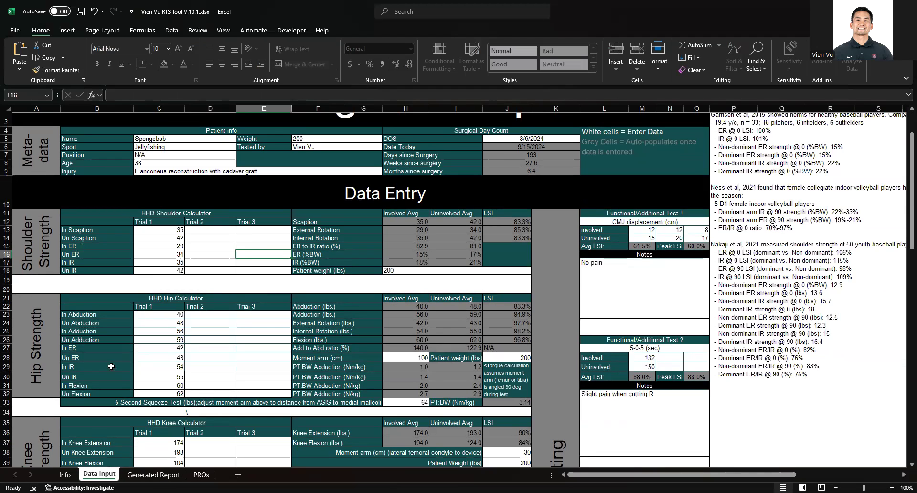
# Open the Generated Report sheet and set the injury type in the report title to Elbow.
pyautogui.click(154, 475)
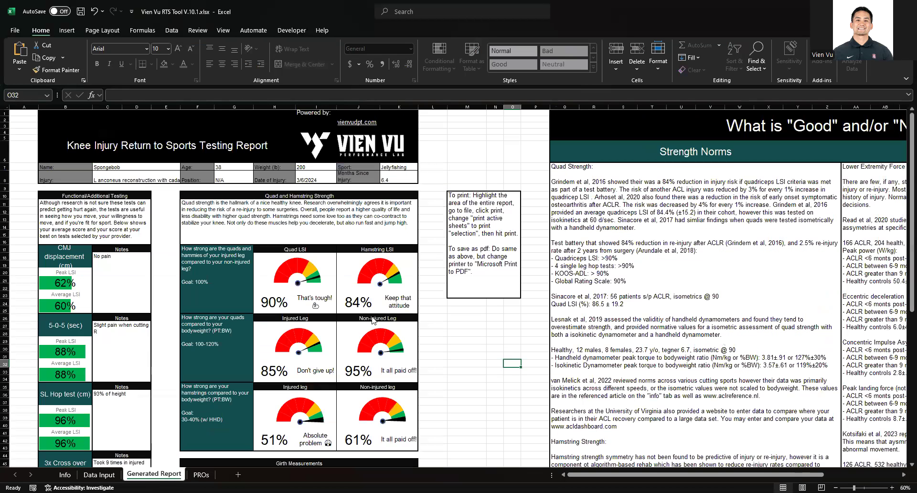
pyautogui.click(67, 148)
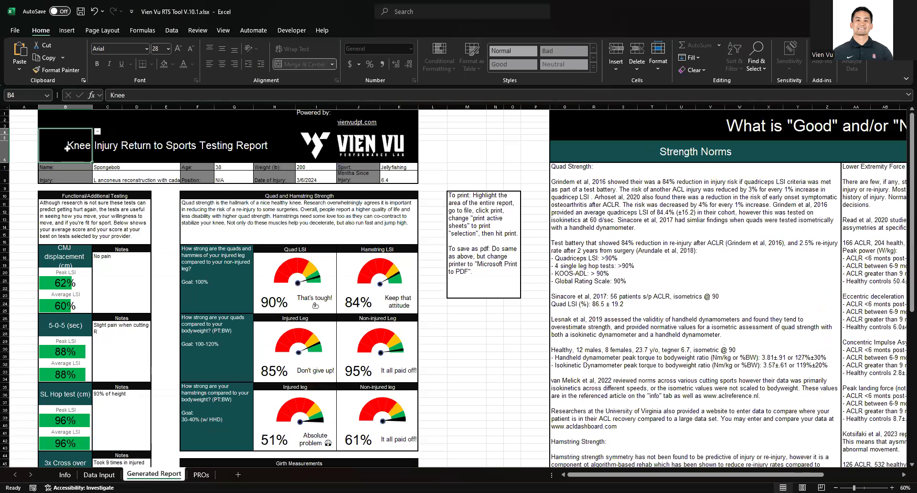
pyautogui.click(97, 132)
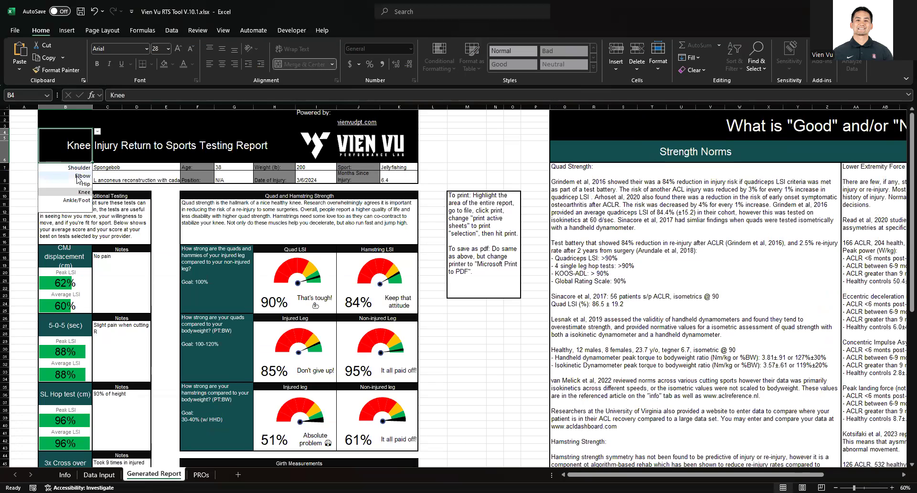
pyautogui.click(78, 176)
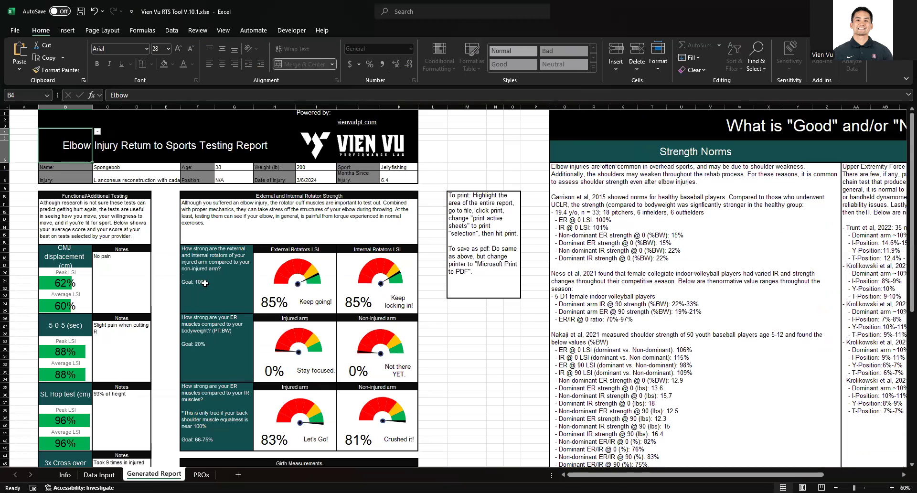
# Examine the elbow report's functional testing description, its external and internal rotator strength explanation, and the questions with their gauges.
pyautogui.click(217, 347)
pyautogui.click(216, 296)
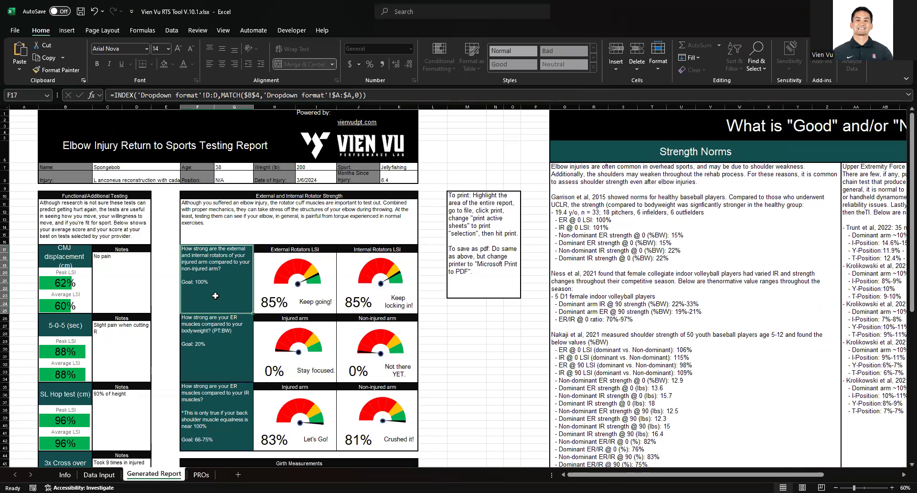
pyautogui.click(227, 222)
pyautogui.click(119, 222)
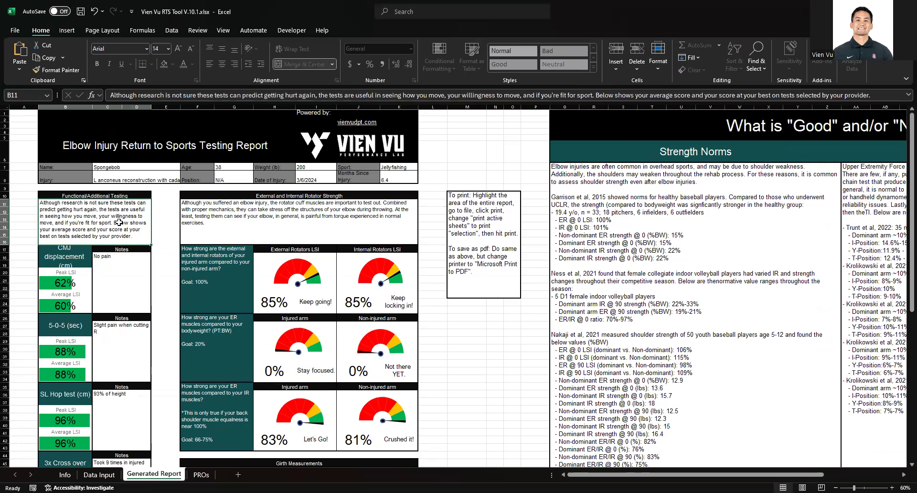
pyautogui.click(247, 215)
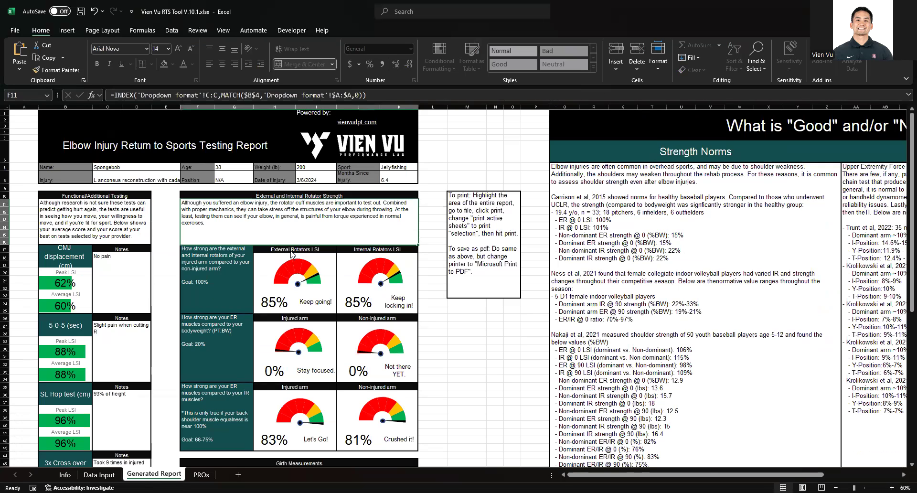
pyautogui.scroll(-1, 313, 337)
pyautogui.scroll(-1, 313, 340)
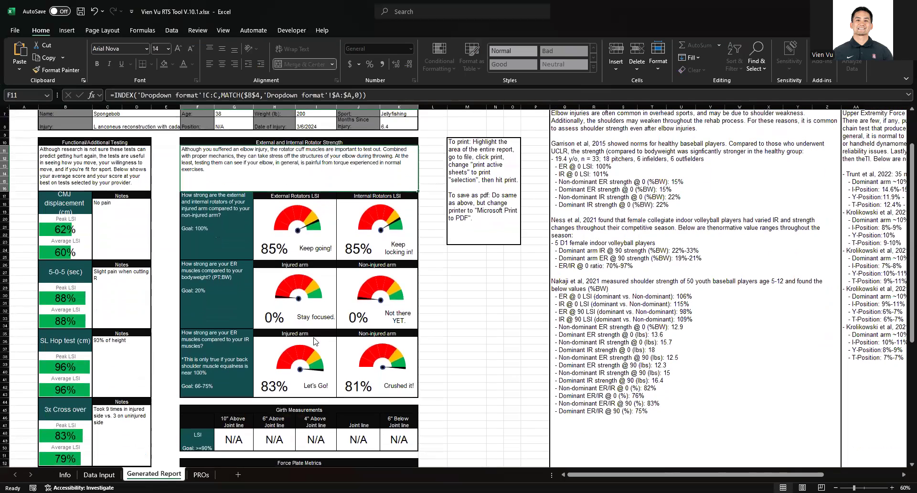
pyautogui.scroll(-1, 137, 244)
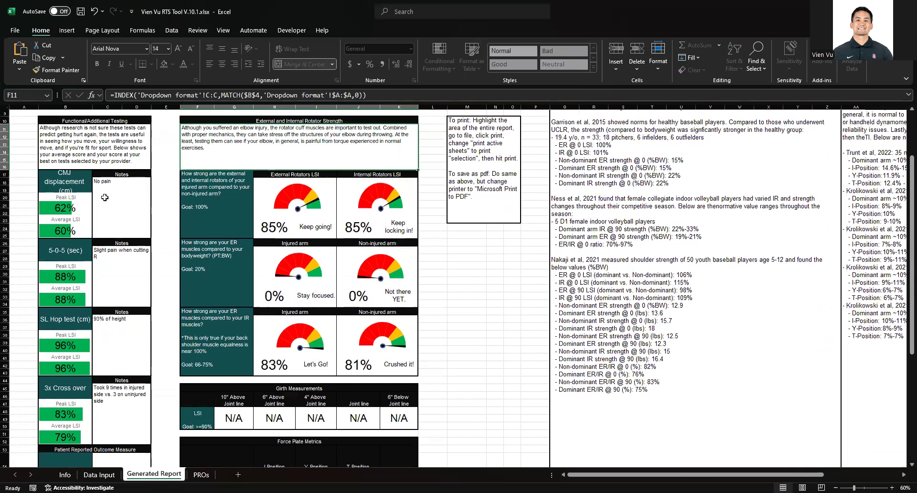
pyautogui.scroll(-1, 105, 197)
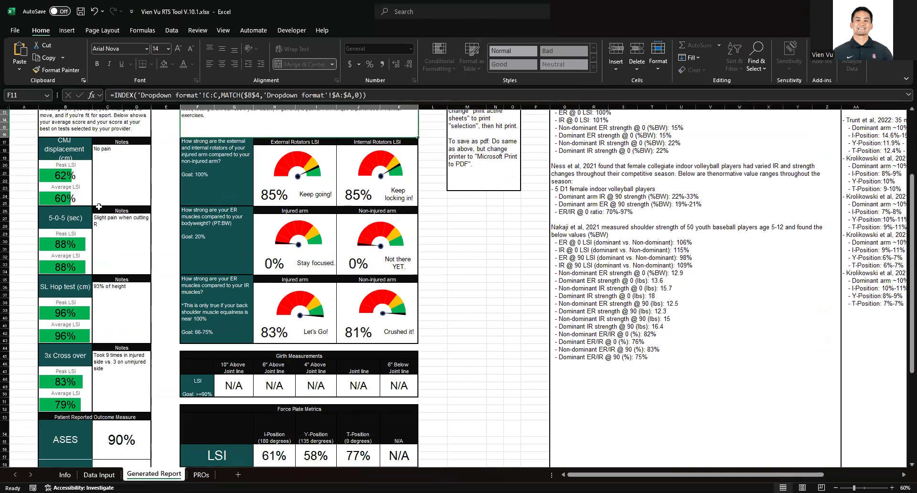
# Review the notes beside each functional test and the patient-reported outcome score for ASES.
pyautogui.click(124, 163)
pyautogui.click(128, 247)
pyautogui.click(134, 331)
pyautogui.click(134, 380)
pyautogui.scroll(-4, 134, 382)
pyautogui.click(115, 335)
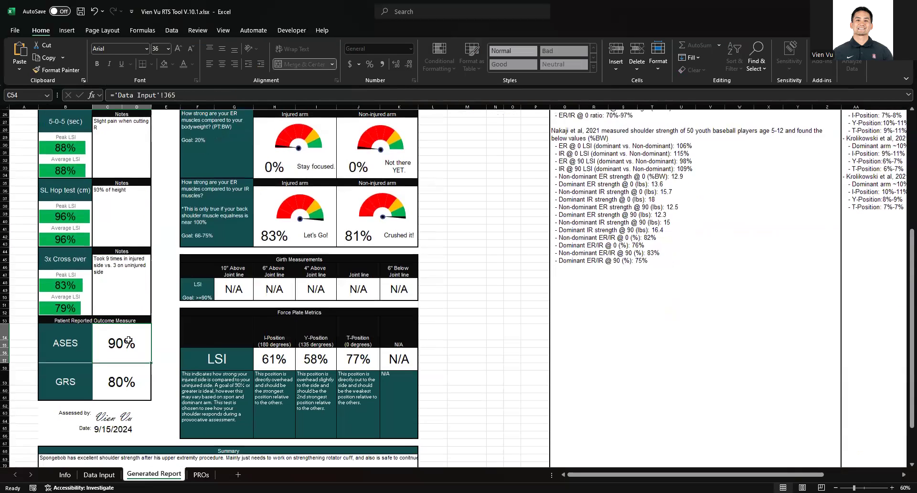
# Inspect the source of the report's Summary text and look over the elbow report's force plate metrics.
pyautogui.scroll(-4, 116, 335)
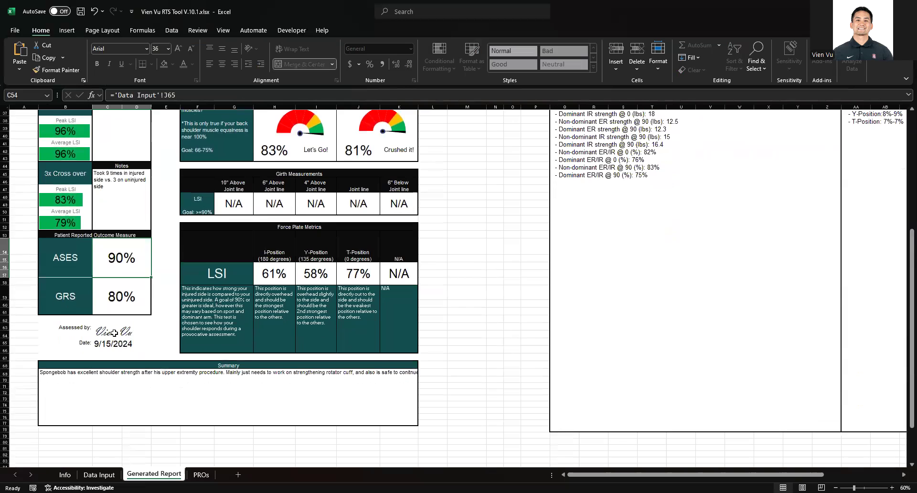
pyautogui.click(150, 391)
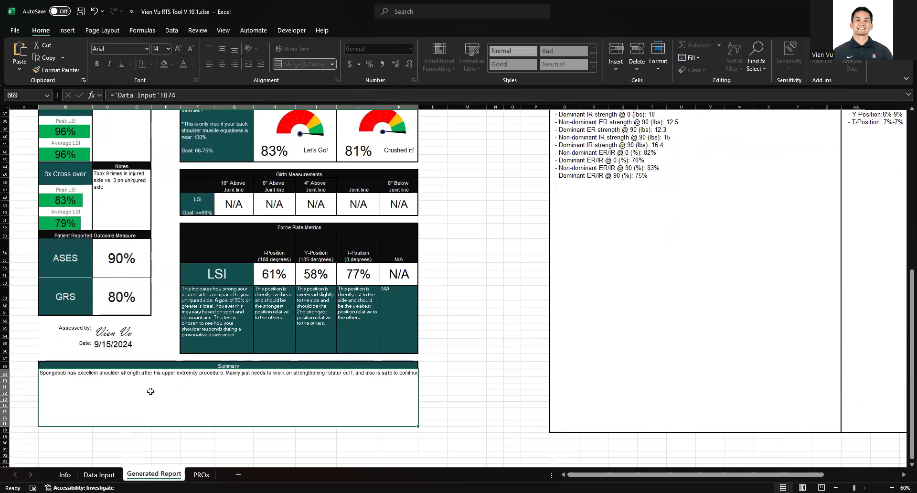
pyautogui.scroll(1, 150, 391)
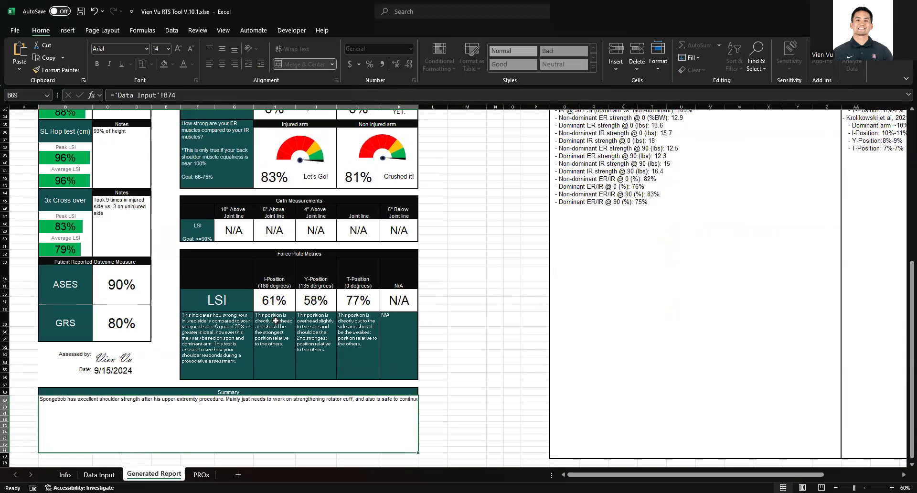
pyautogui.scroll(9, 373, 288)
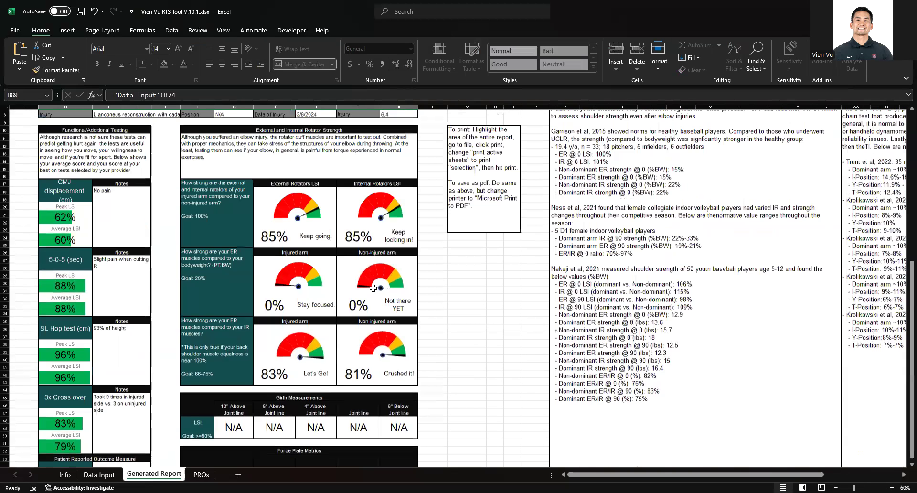
# Switch the injury type in the report title to Knee.
pyautogui.scroll(3, 74, 142)
pyautogui.click(74, 142)
pyautogui.click(97, 132)
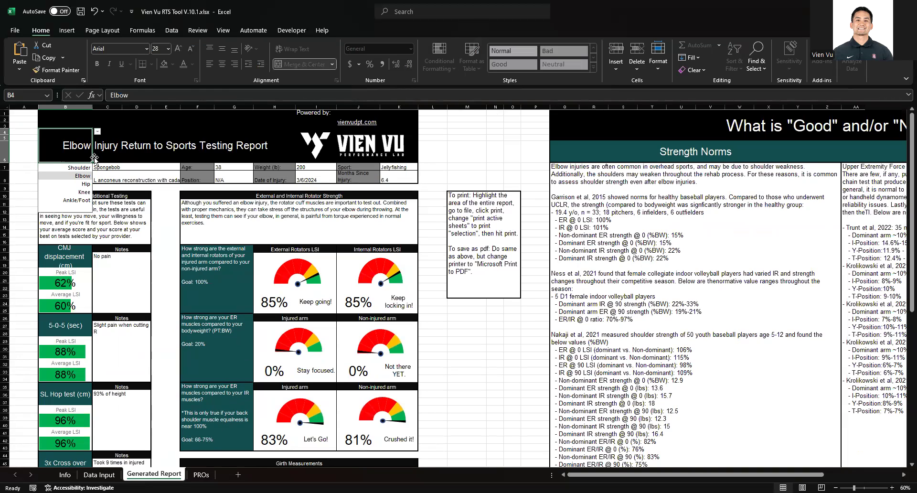
pyautogui.click(87, 192)
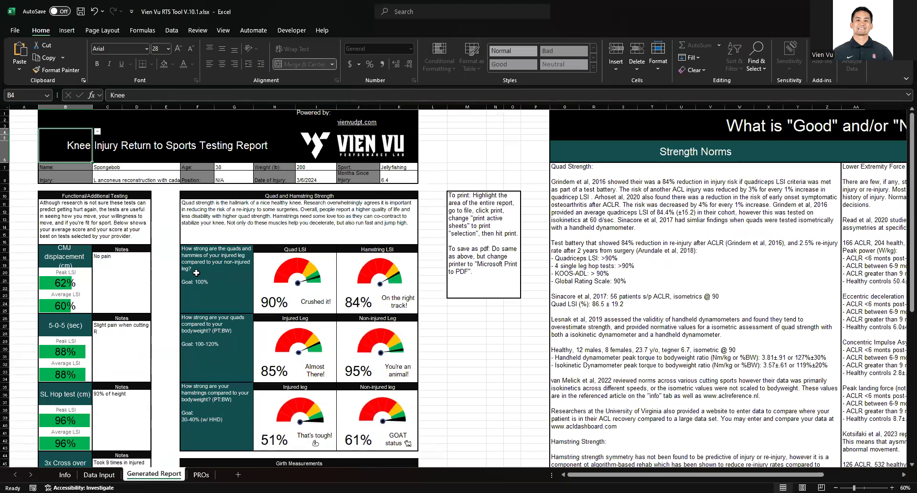
# Examine the knee report's quad and hamstring questions and gauges, and the asymmetry entries of its Force Plate Metrics.
pyautogui.click(197, 273)
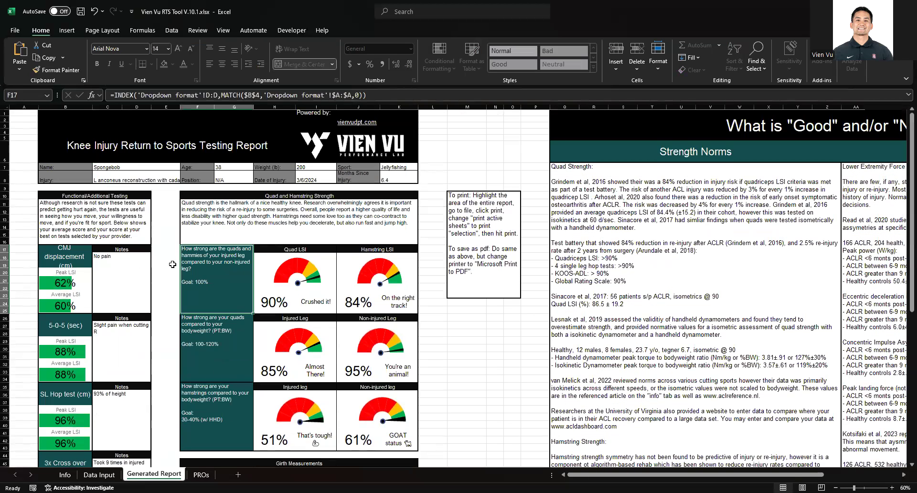
pyautogui.scroll(-2, 173, 264)
pyautogui.scroll(-6, 172, 264)
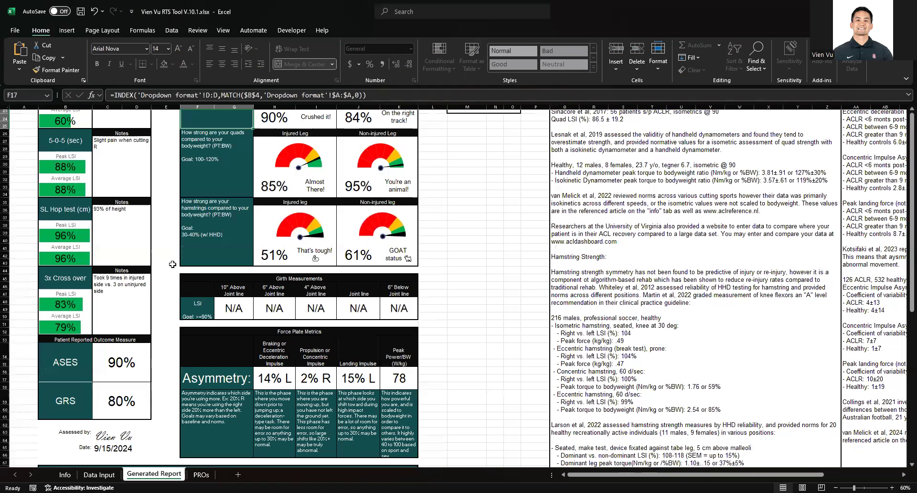
pyautogui.scroll(-3, 262, 268)
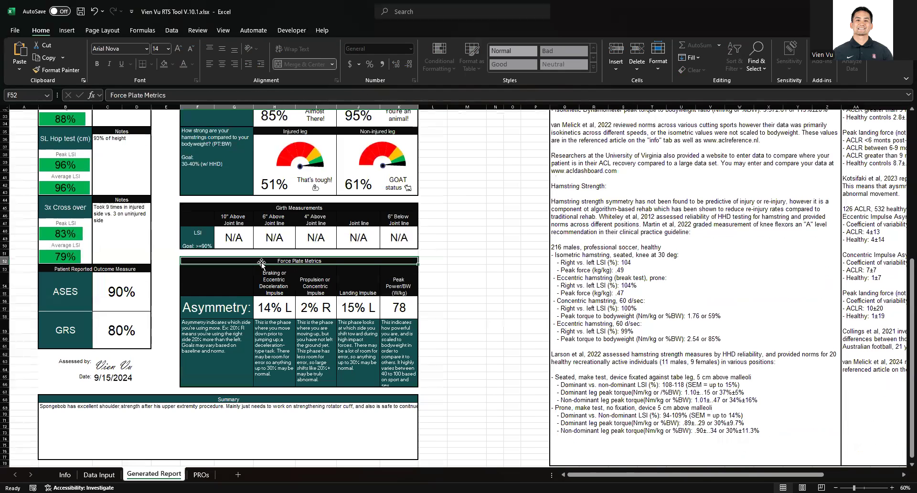
pyautogui.click(271, 285)
pyautogui.click(250, 313)
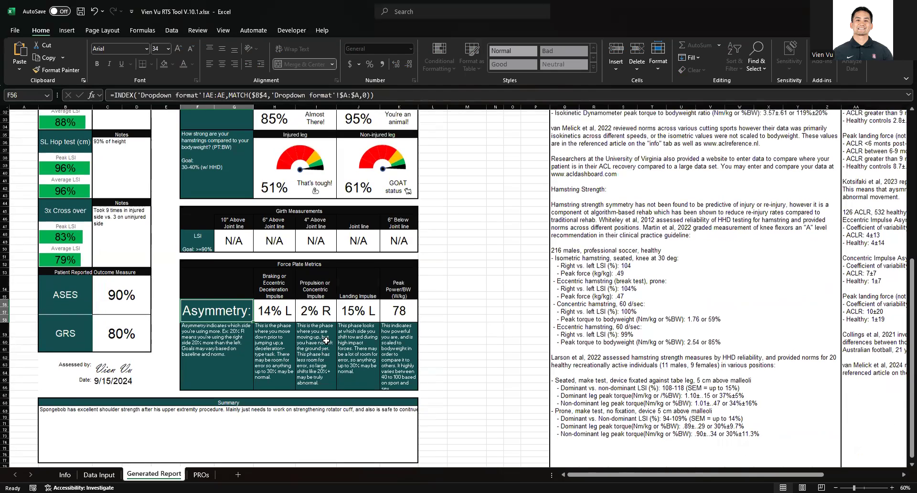
pyautogui.scroll(9, 326, 340)
pyautogui.scroll(2, 327, 340)
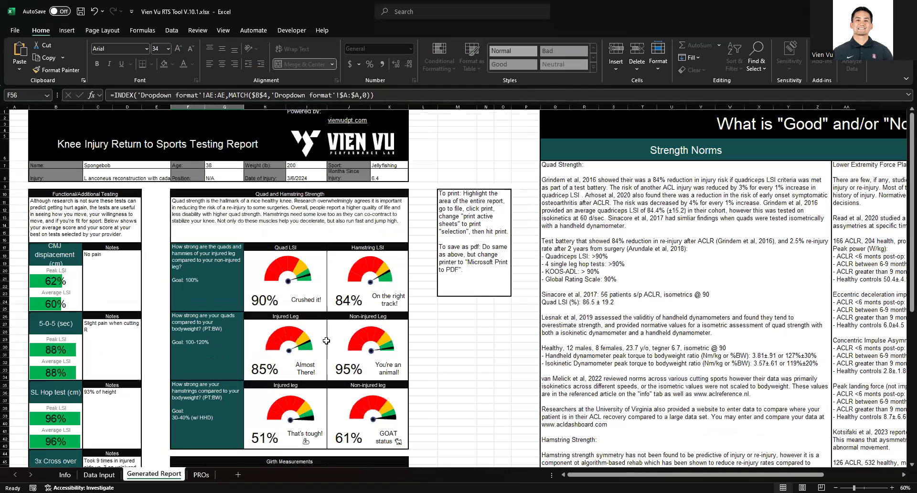
pyautogui.hscroll(-1, 326, 340)
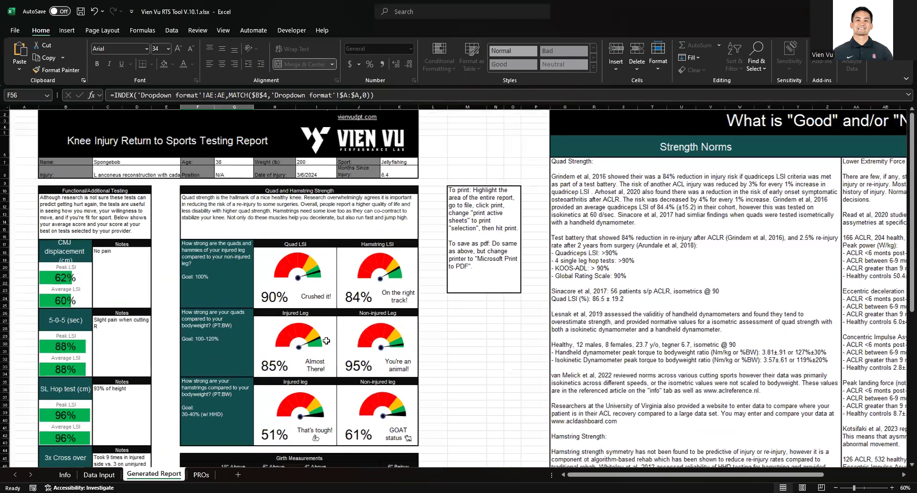
pyautogui.scroll(1, 326, 341)
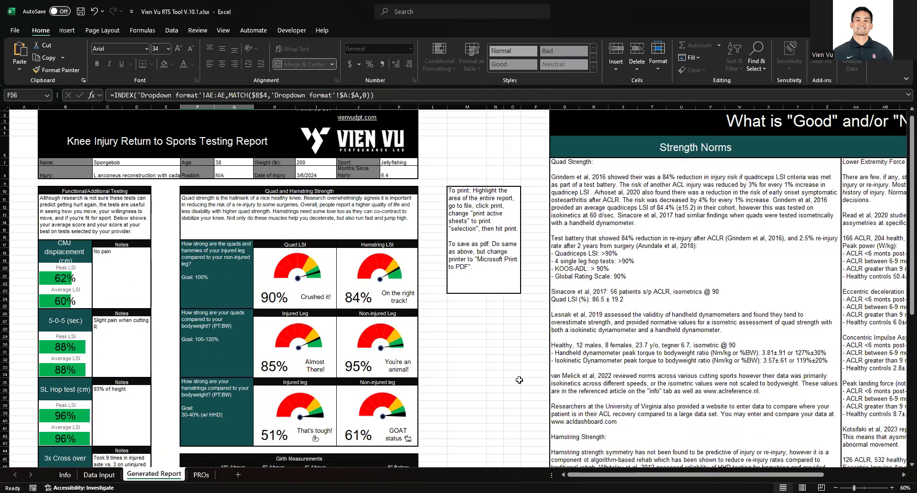
# Examine the Strength Norms and Force Plate Norms listed beside the knee report.
pyautogui.hscroll(1, 519, 380)
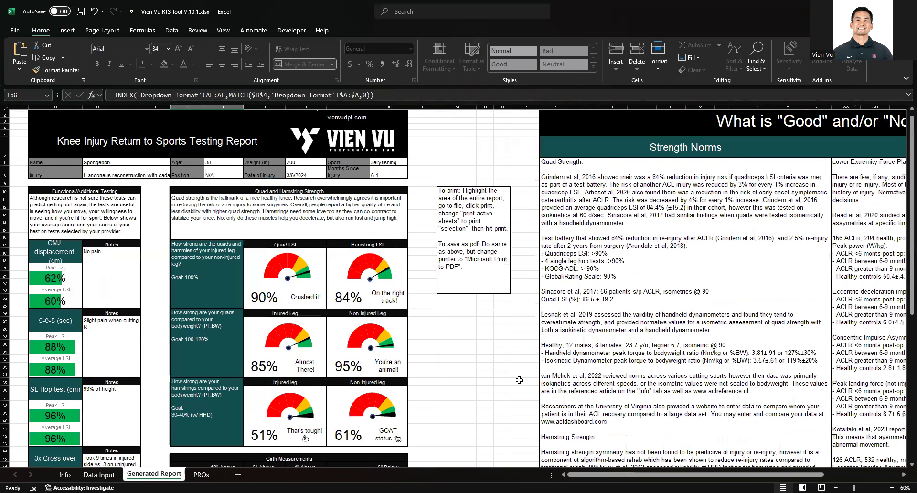
pyautogui.hscroll(5, 518, 379)
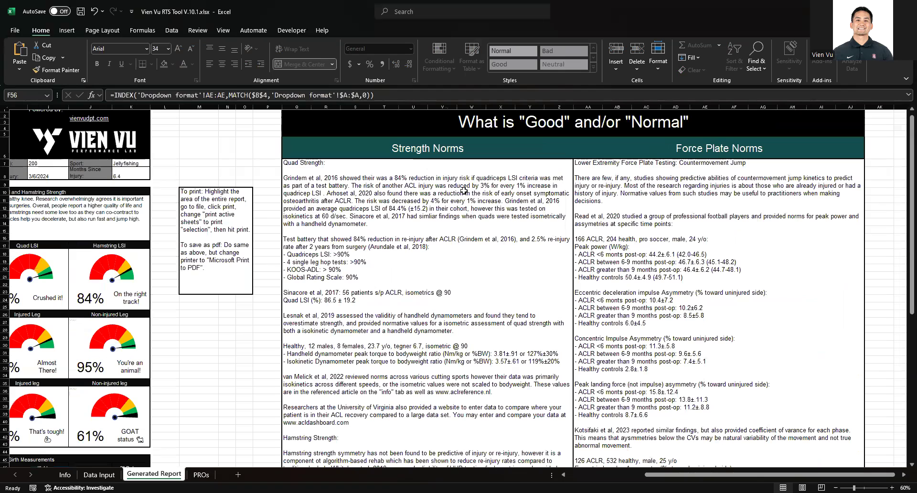
pyautogui.click(646, 211)
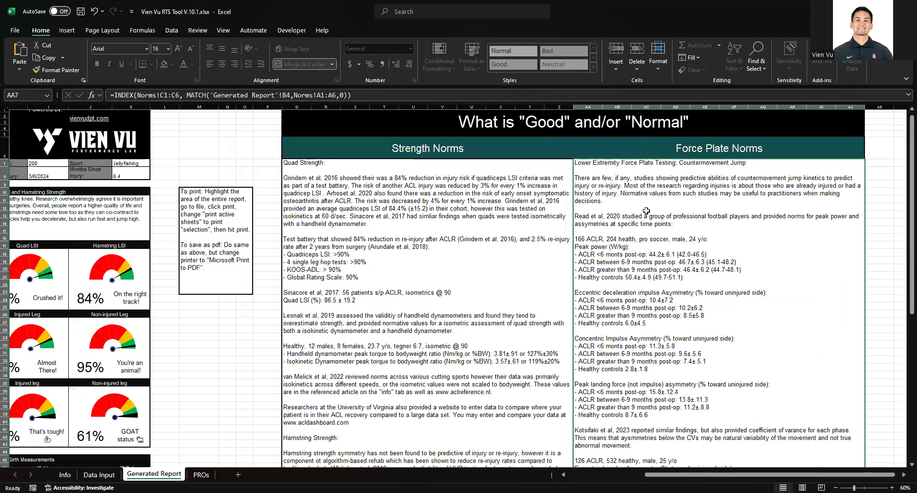
pyautogui.scroll(-3, 645, 210)
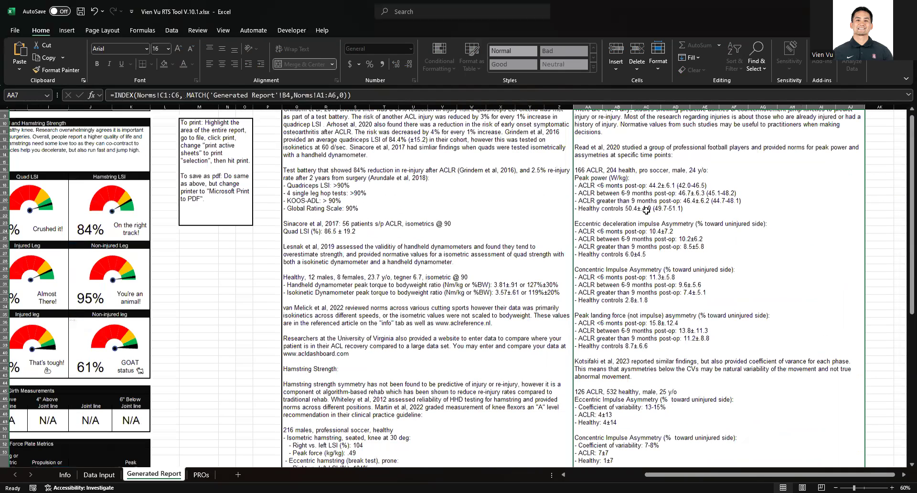
pyautogui.scroll(3, 645, 211)
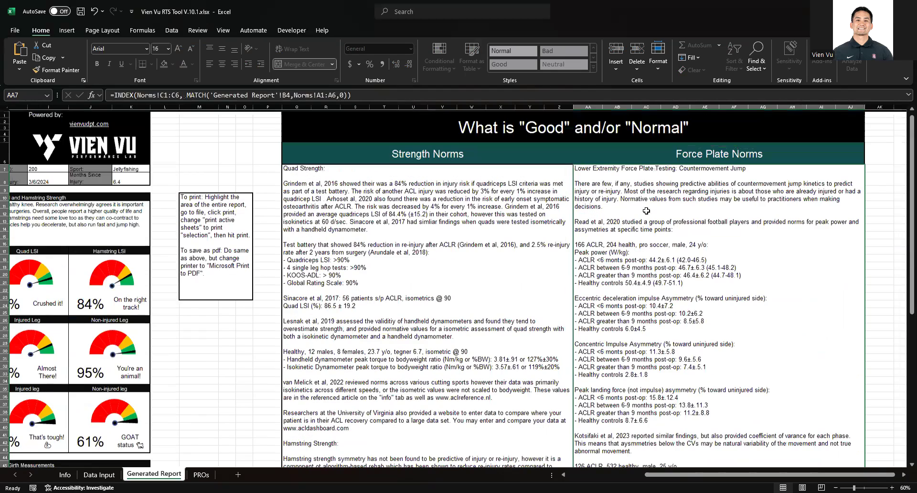
pyautogui.hscroll(-3, 646, 211)
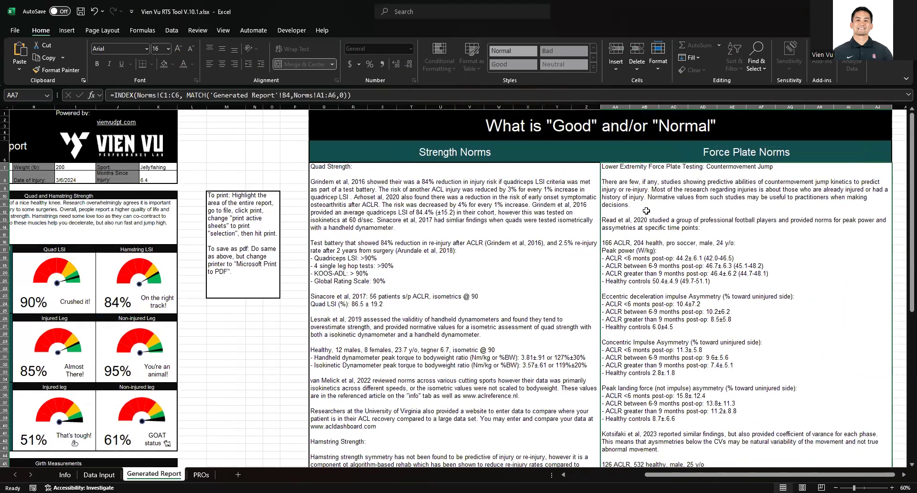
pyautogui.hscroll(2, 645, 210)
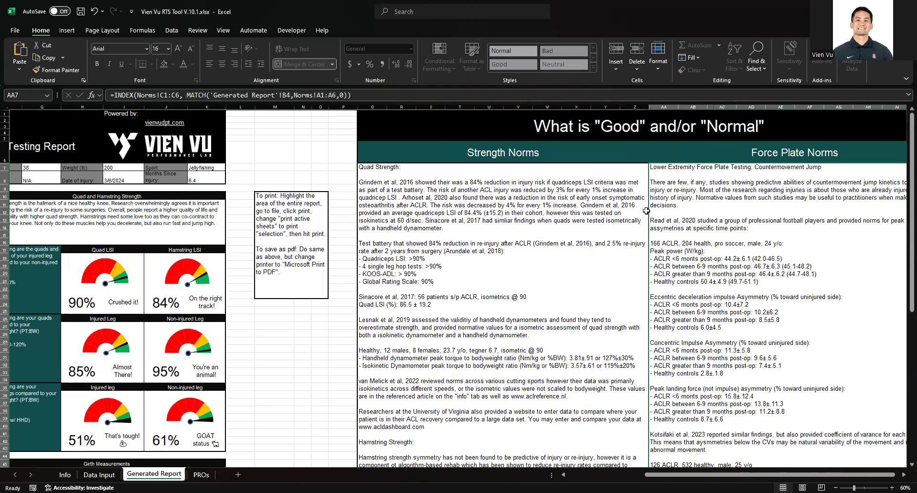
# Switch the injury type in the report title to Shoulder.
pyautogui.hscroll(-4, 646, 211)
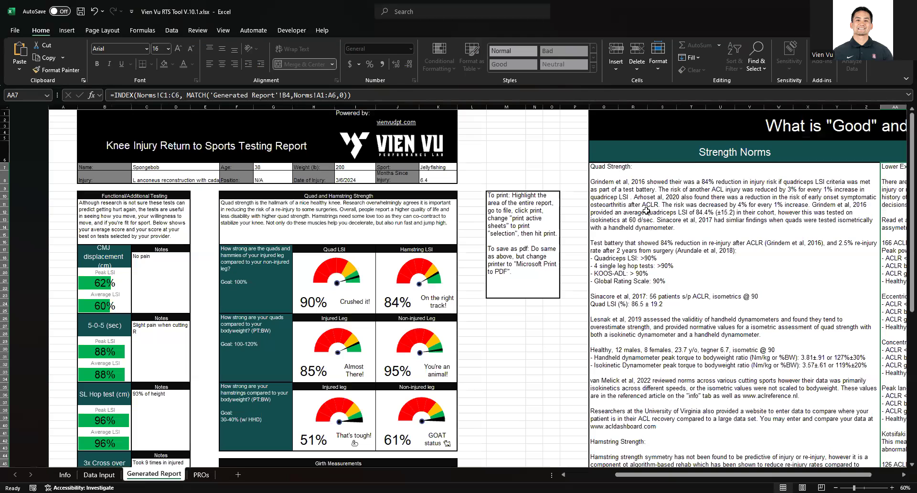
pyautogui.click(76, 153)
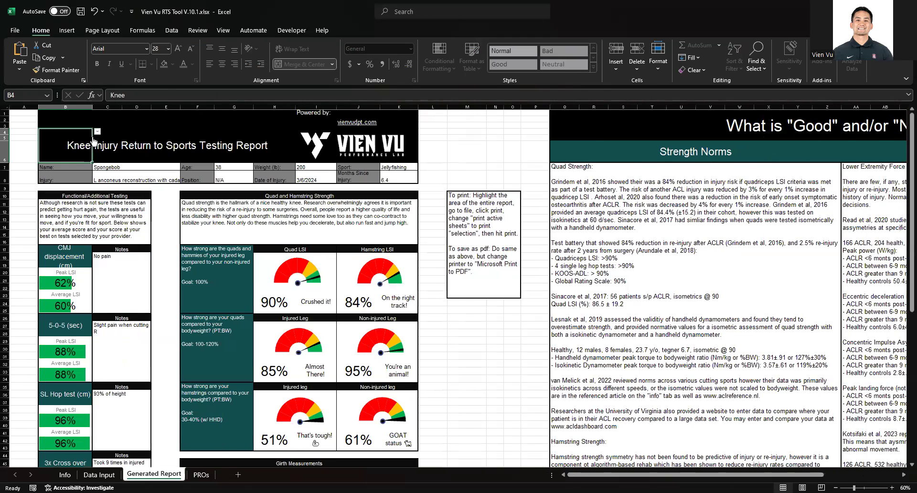
pyautogui.click(80, 168)
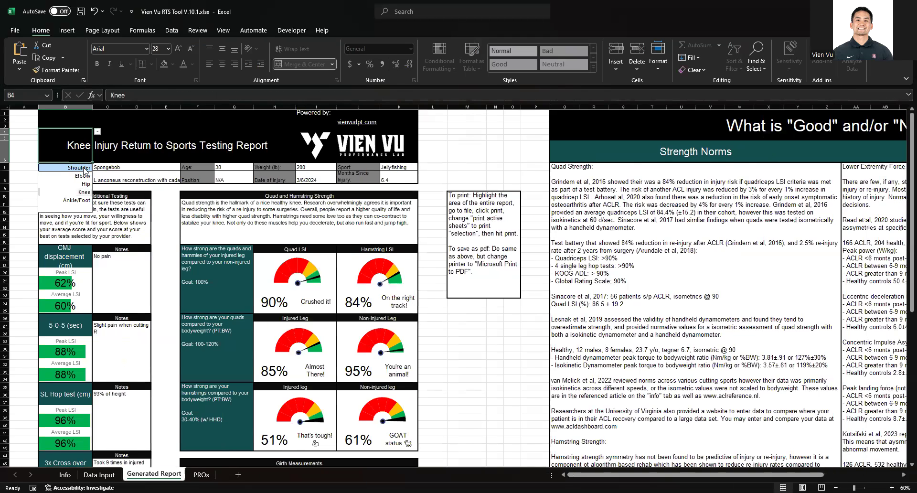
# Inspect the source formula of the shoulder Strength Norms and look over the Force Plate Norms next to them.
pyautogui.click(689, 270)
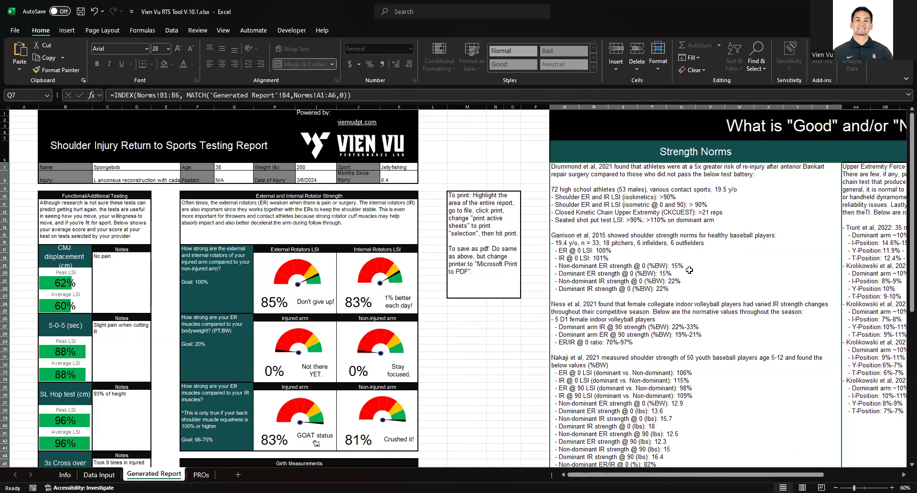
pyautogui.hscroll(3, 689, 270)
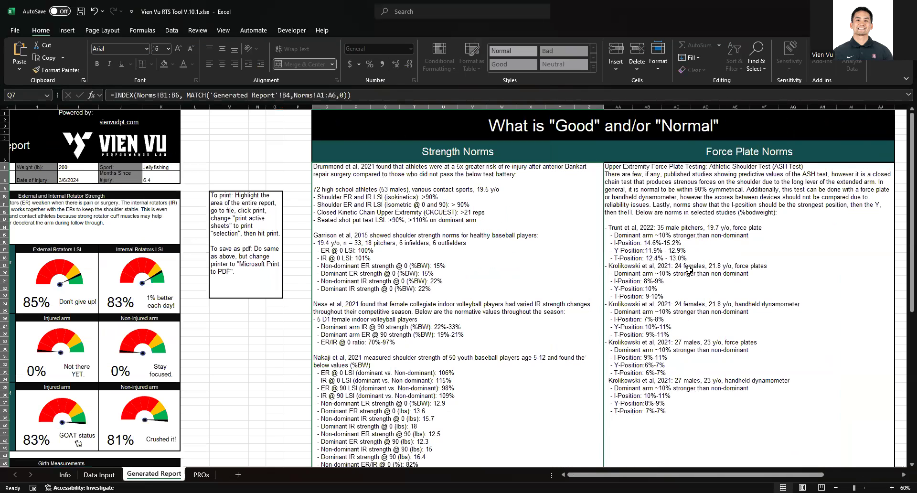
pyautogui.hscroll(-3, 689, 270)
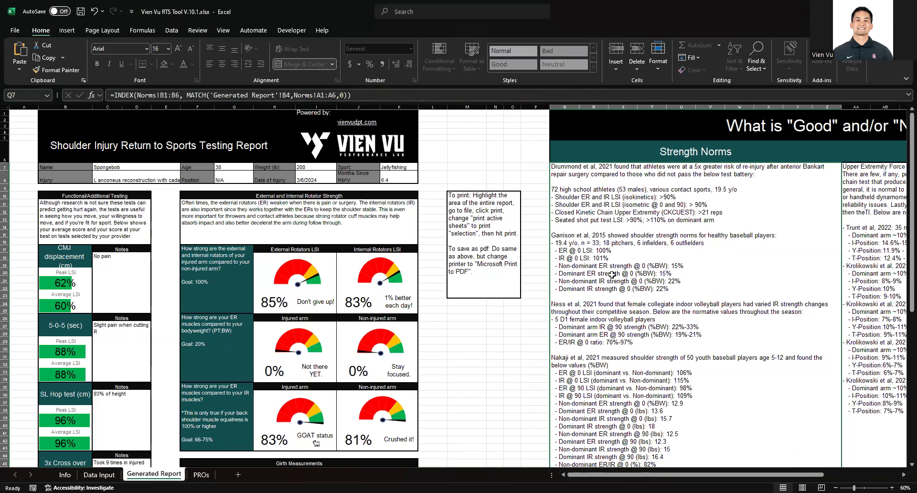
# Look over the PROs sheet's outcome measures, and return to the Generated Report to review the shoulder strength gauges and functional tests.
pyautogui.click(201, 474)
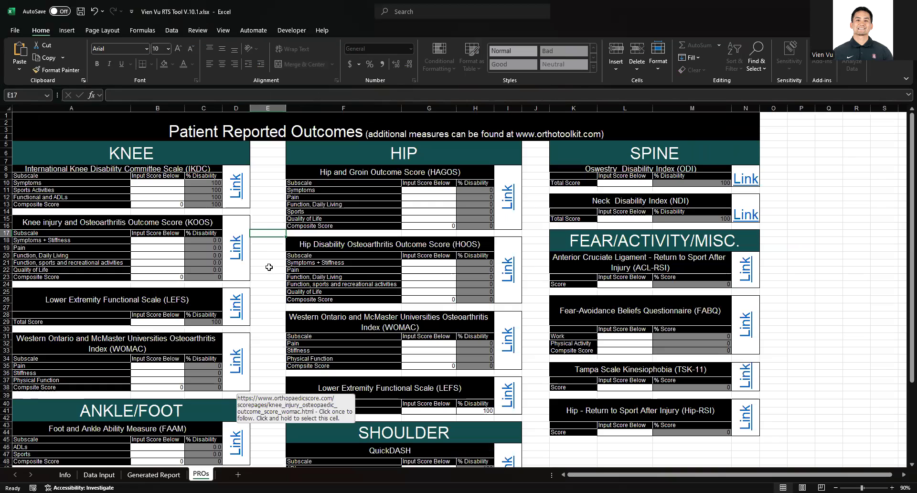
pyautogui.click(176, 182)
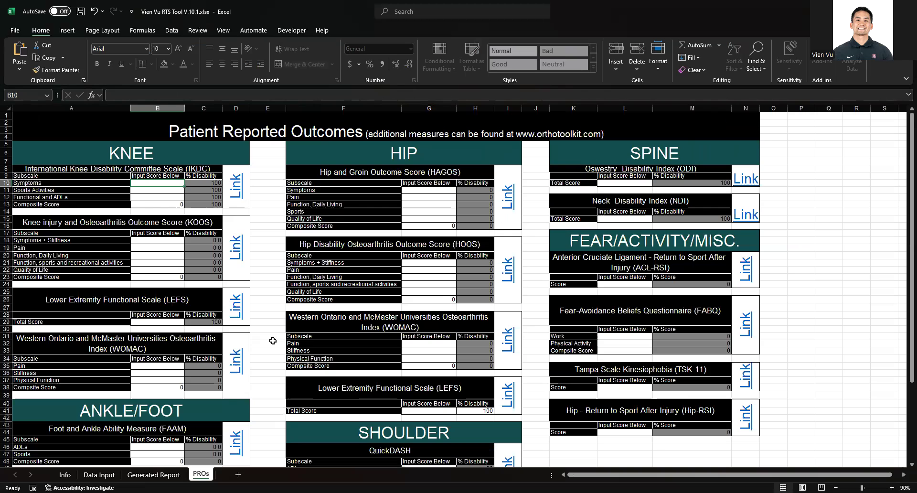
pyautogui.click(164, 475)
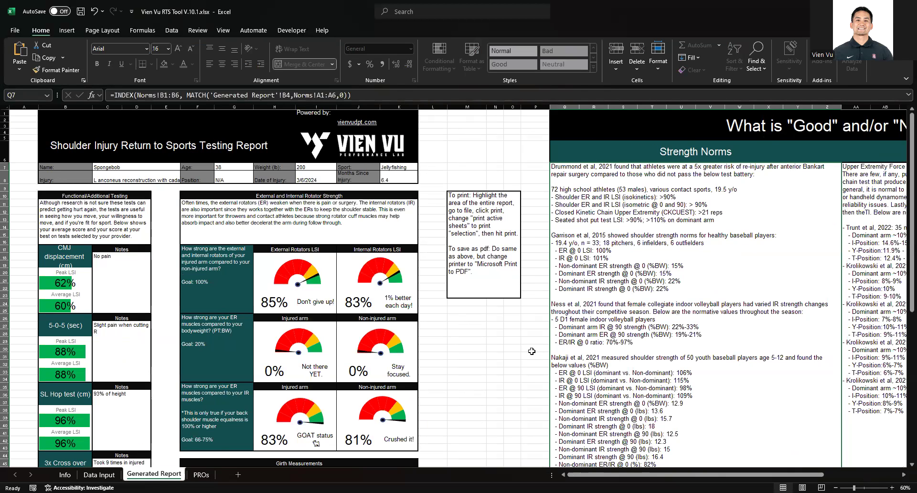
pyautogui.hscroll(-1, 531, 351)
pyautogui.scroll(-1, 532, 351)
pyautogui.hscroll(1, 531, 351)
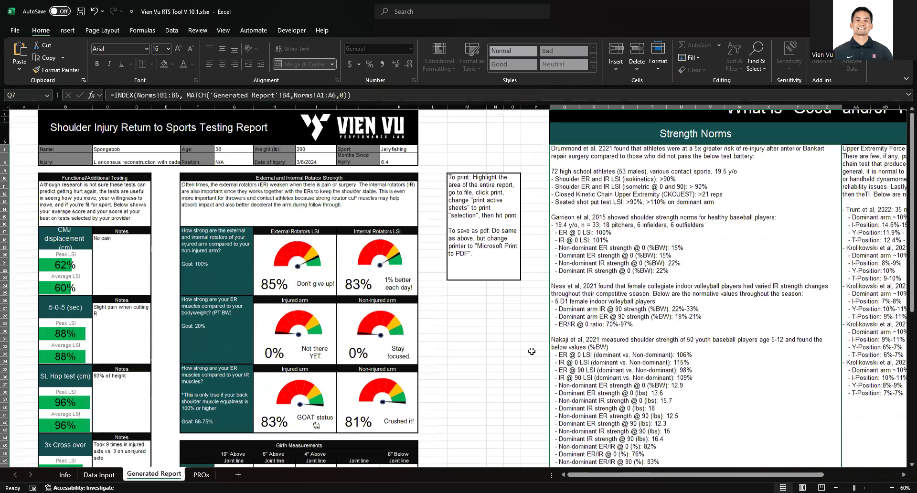
pyautogui.scroll(-2, 531, 351)
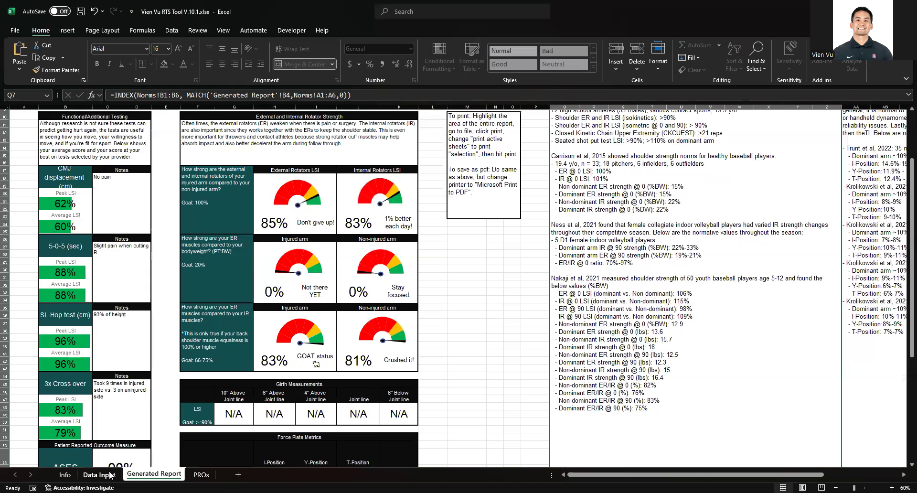
# Go to the Data Input sheet and look over its strength calculators, force plate tests and basic measures.
pyautogui.hotkey('ctrl', 'pageup')
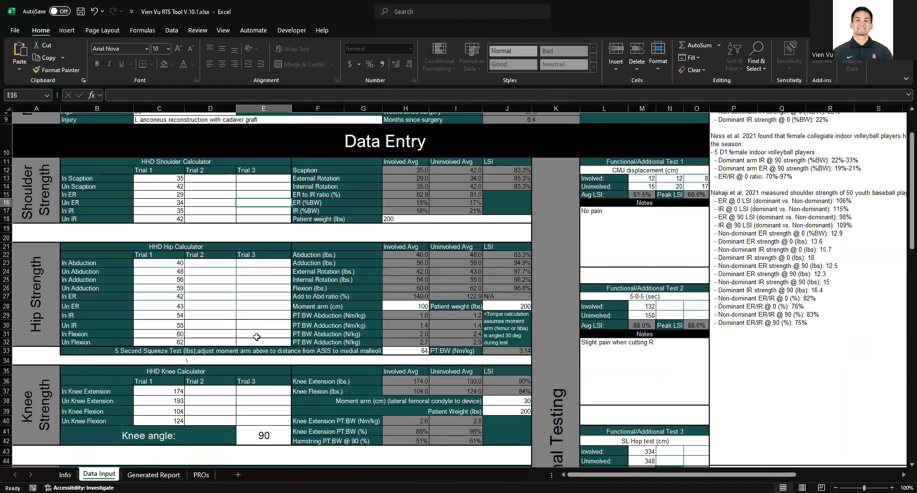
pyautogui.scroll(-6, 257, 336)
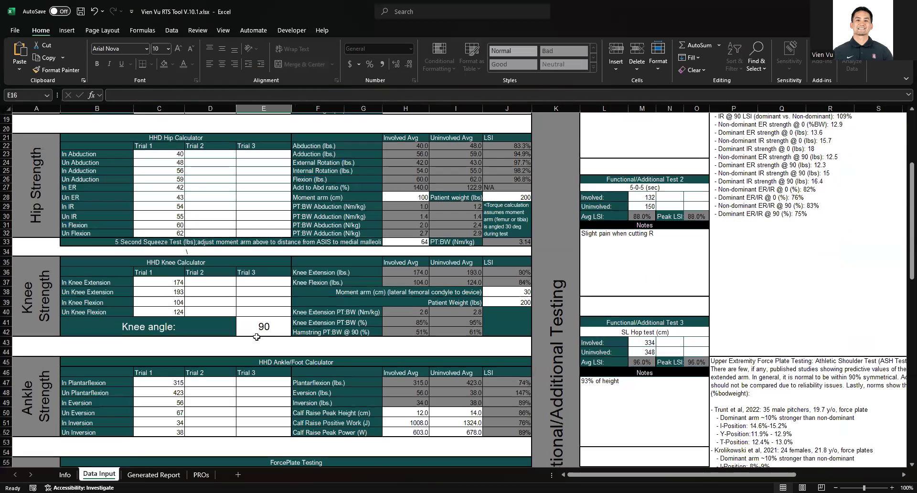
pyautogui.scroll(-3, 257, 336)
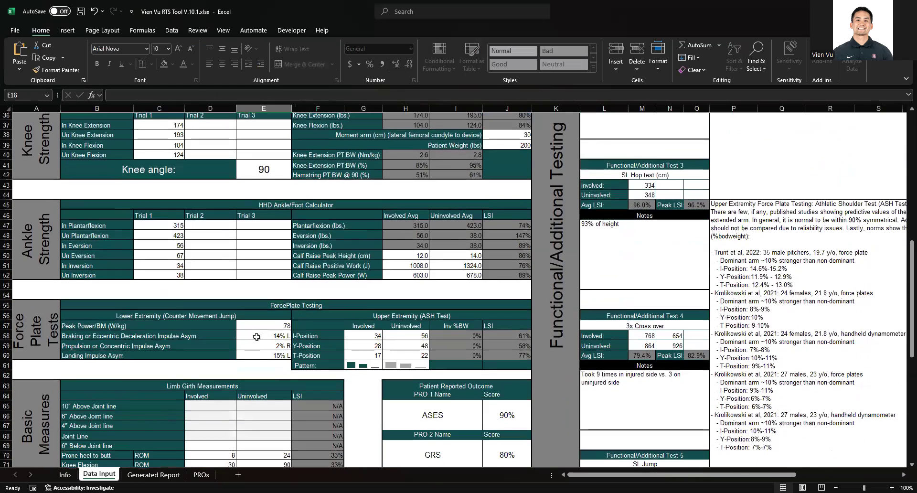
pyautogui.scroll(-1, 256, 337)
pyautogui.scroll(12, 257, 337)
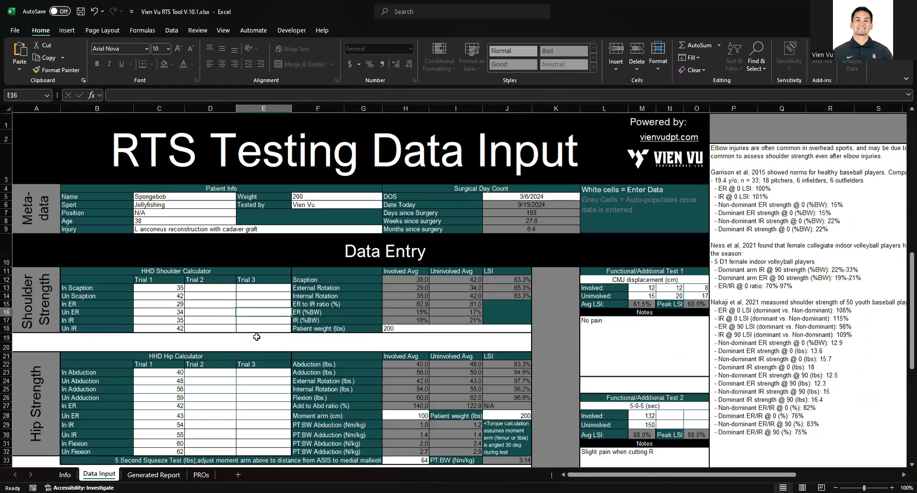
# Examine the Recommendations and Norms for the Elbow beside the data entry area.
pyautogui.hscroll(2, 420, 328)
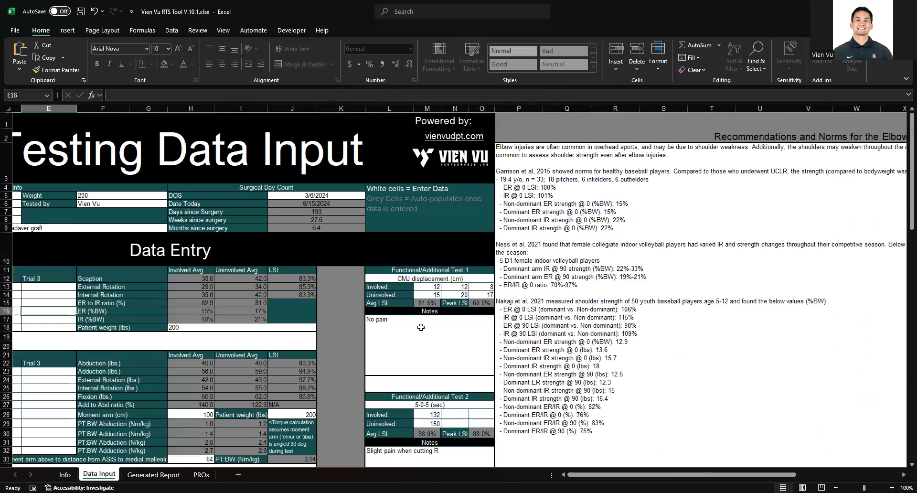
pyautogui.hscroll(3, 421, 327)
pyautogui.scroll(-1, 421, 327)
pyautogui.scroll(1, 420, 327)
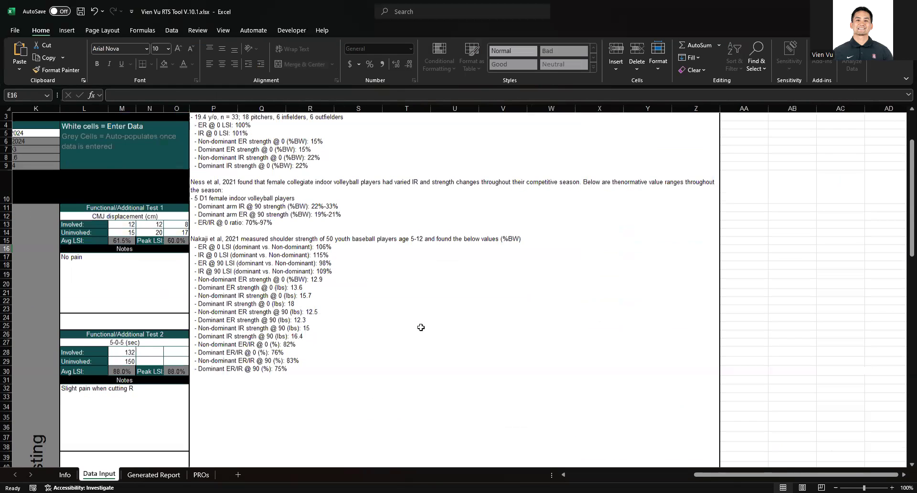
pyautogui.scroll(1, 421, 328)
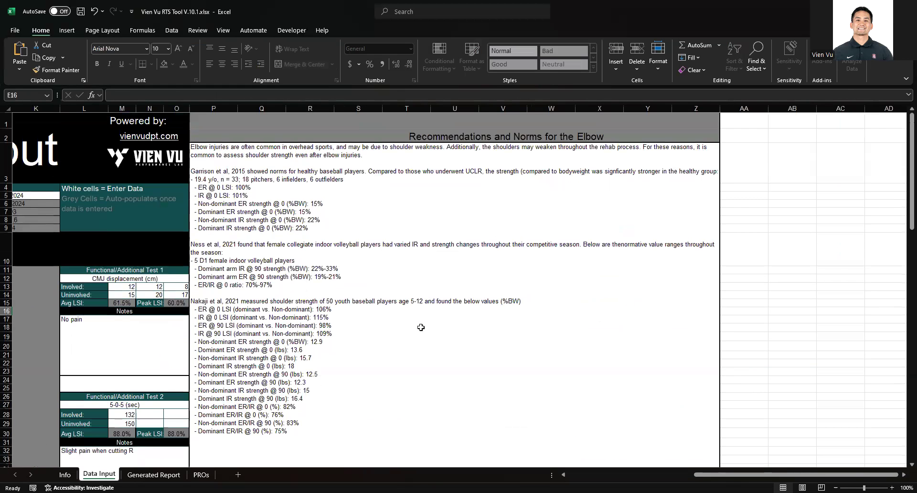
pyautogui.hscroll(-3, 421, 327)
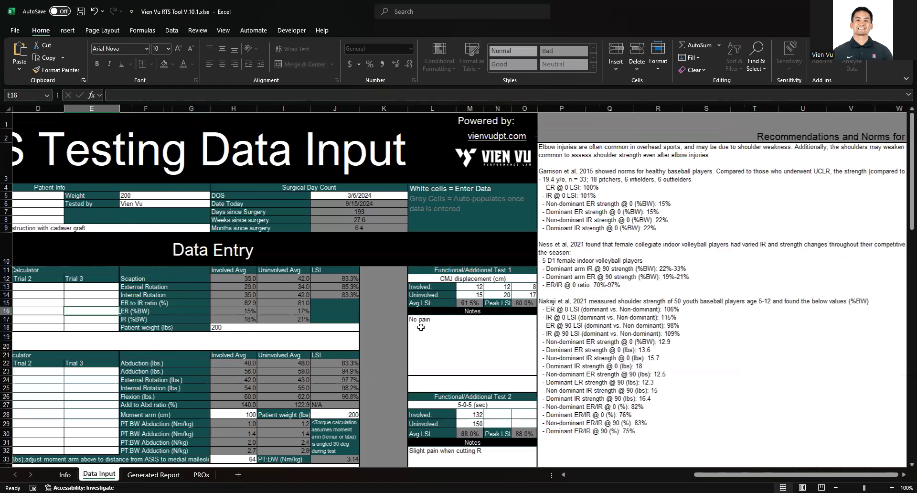
pyautogui.hscroll(-2, 420, 328)
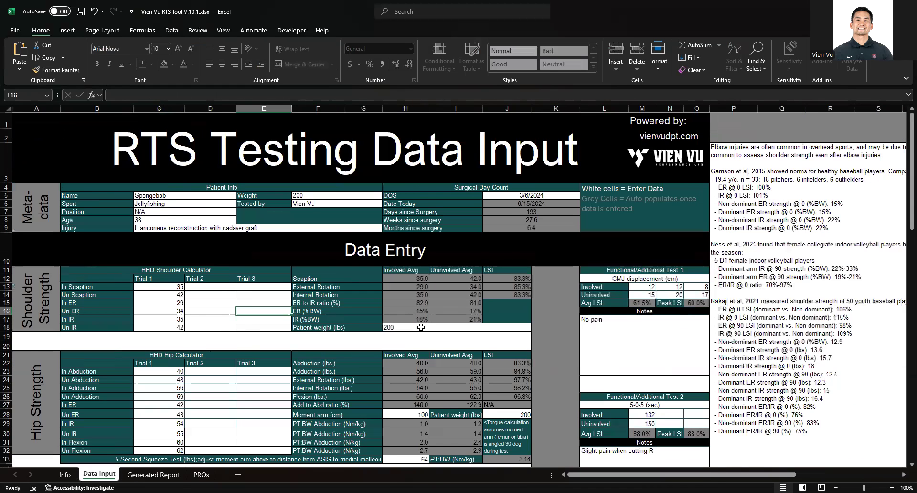
# Review the shoulder, hip and knee strength calculators and select the Un Adduction label in the hip section.
pyautogui.scroll(-2, 420, 328)
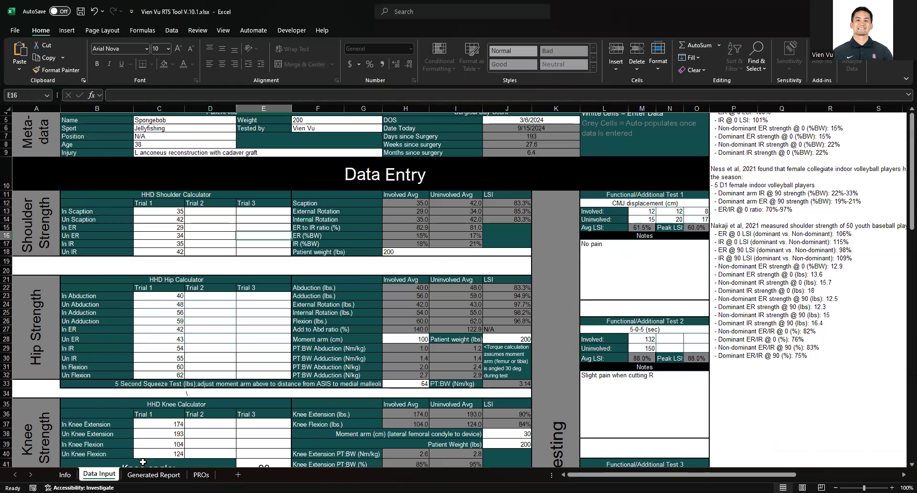
pyautogui.scroll(-2, 212, 400)
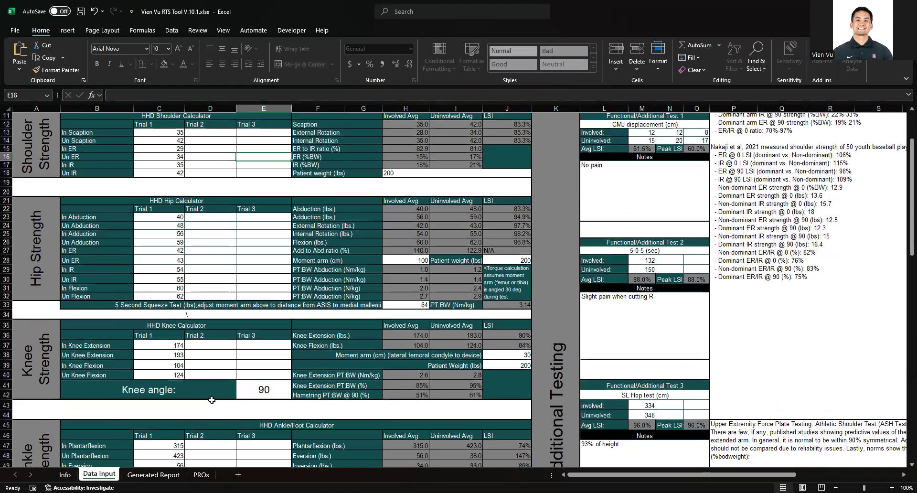
pyautogui.scroll(2, 212, 400)
pyautogui.scroll(1, 139, 322)
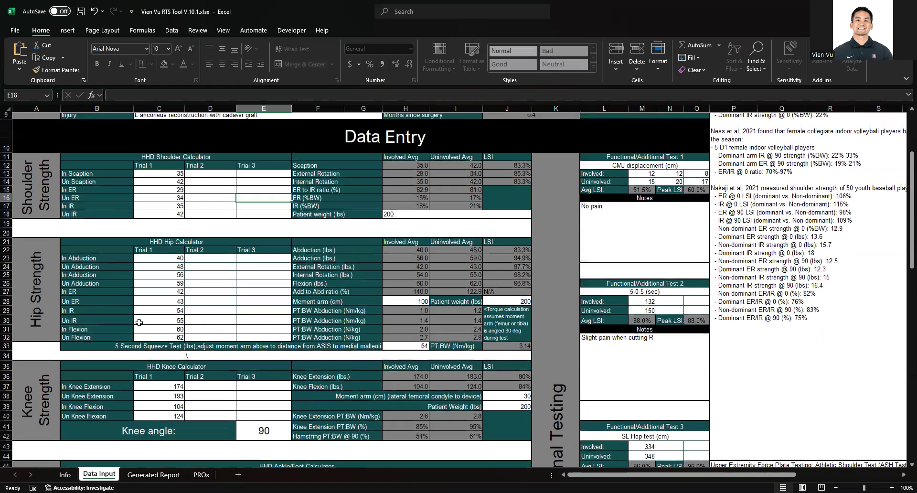
pyautogui.click(130, 324)
pyautogui.click(108, 282)
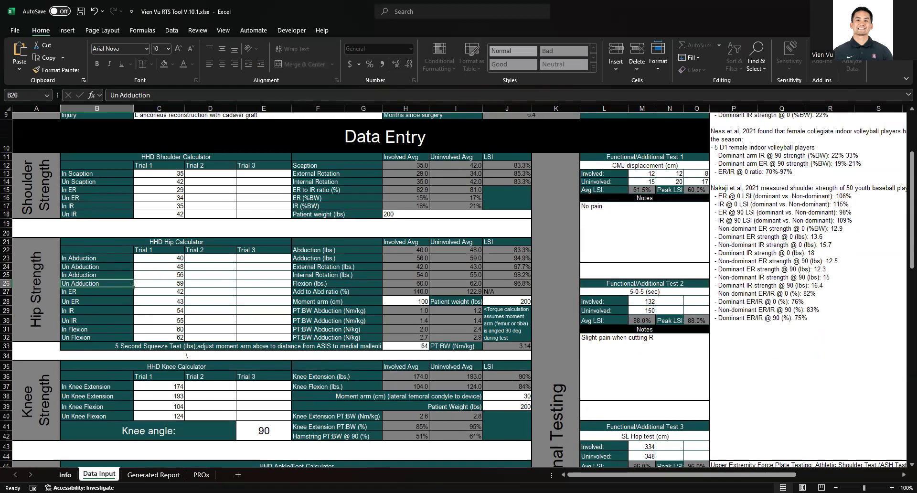
# View the Info sheet's tool objectives, keys to testing and donation details, and return to the Data Input sheet.
pyautogui.click(65, 474)
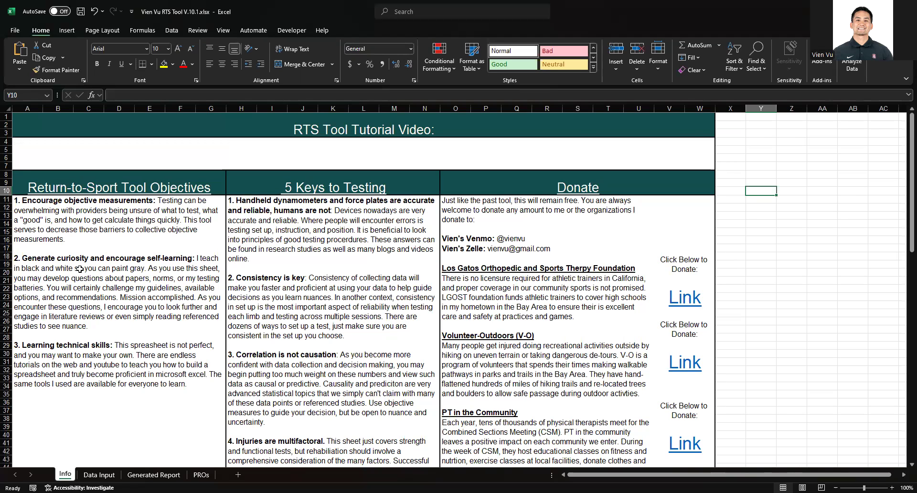
pyautogui.click(105, 475)
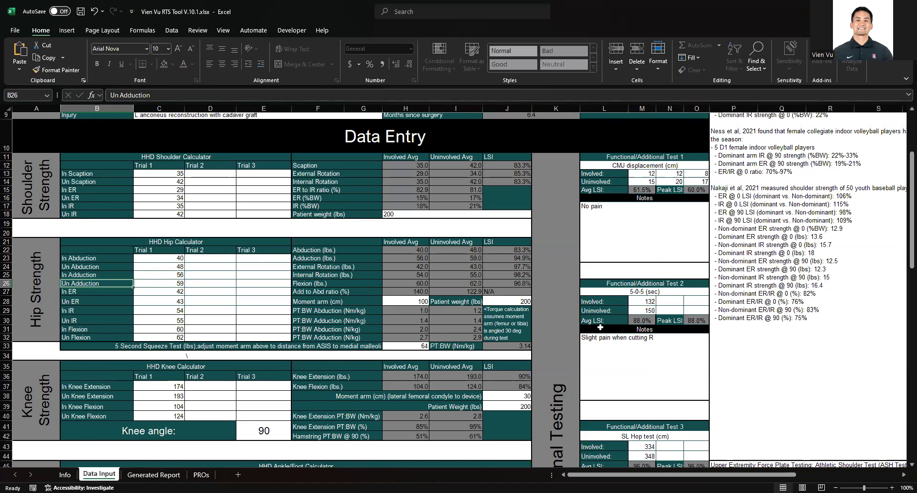
pyautogui.scroll(1, 600, 327)
pyautogui.scroll(2, 600, 327)
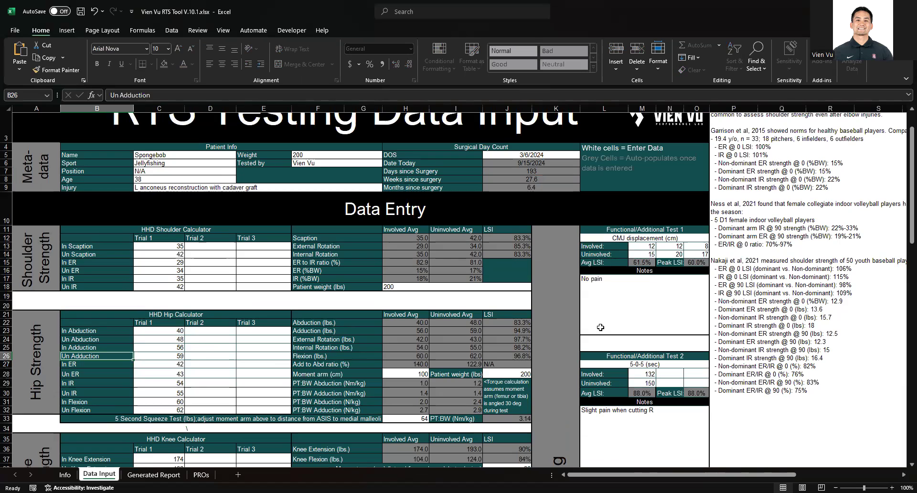
# Inspect the formulas behind the elbow norms text and the uninvolved IR (%BW) average, and select the second Un Scaption trial.
pyautogui.click(737, 330)
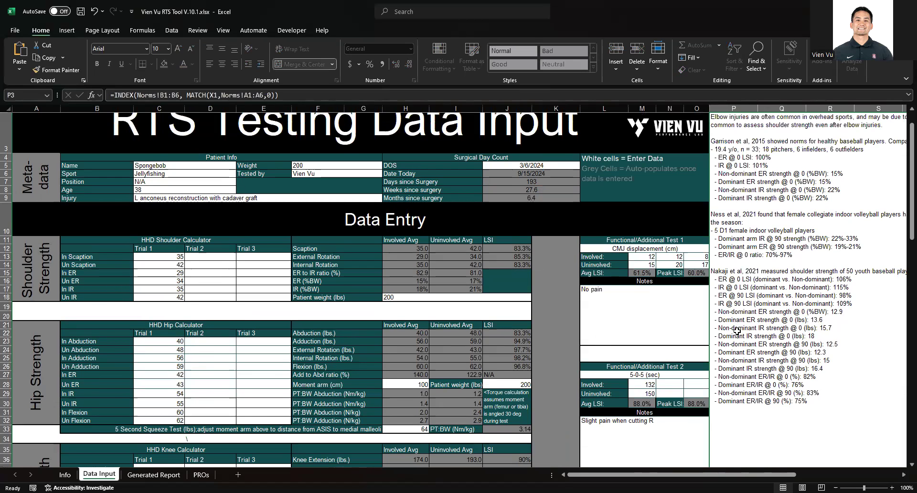
pyautogui.click(458, 288)
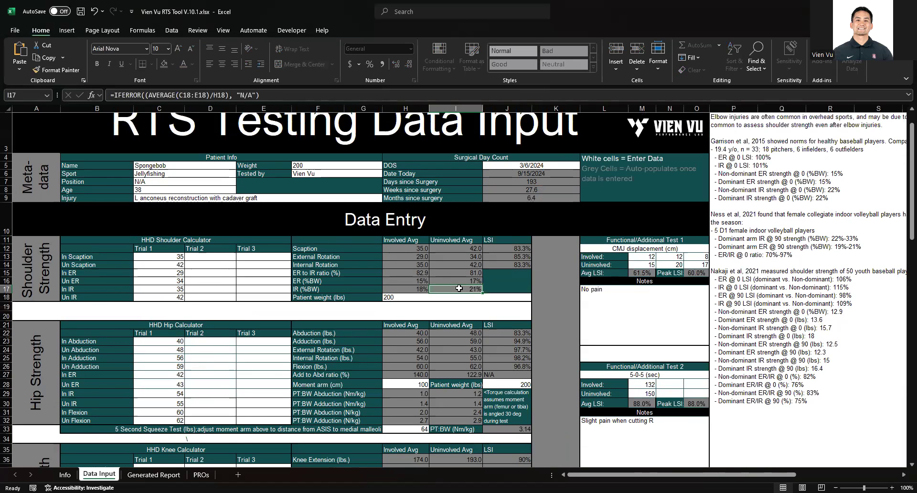
pyautogui.click(191, 263)
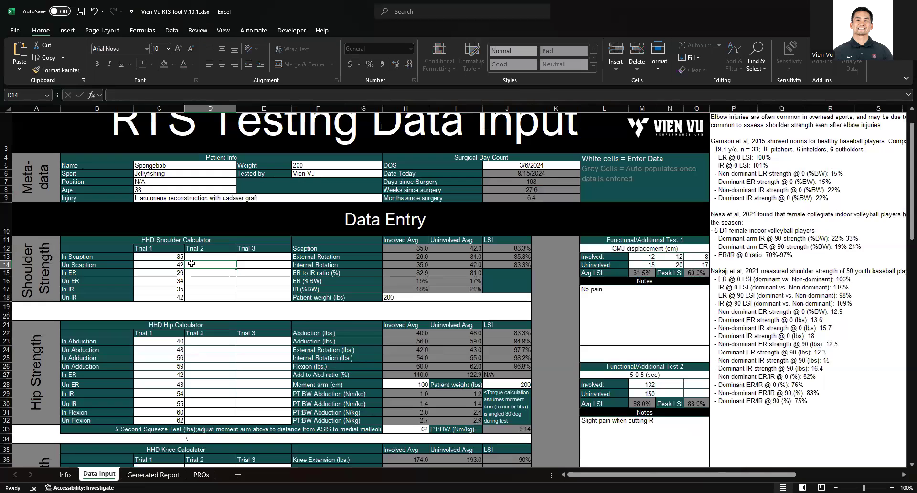
pyautogui.scroll(1, 192, 264)
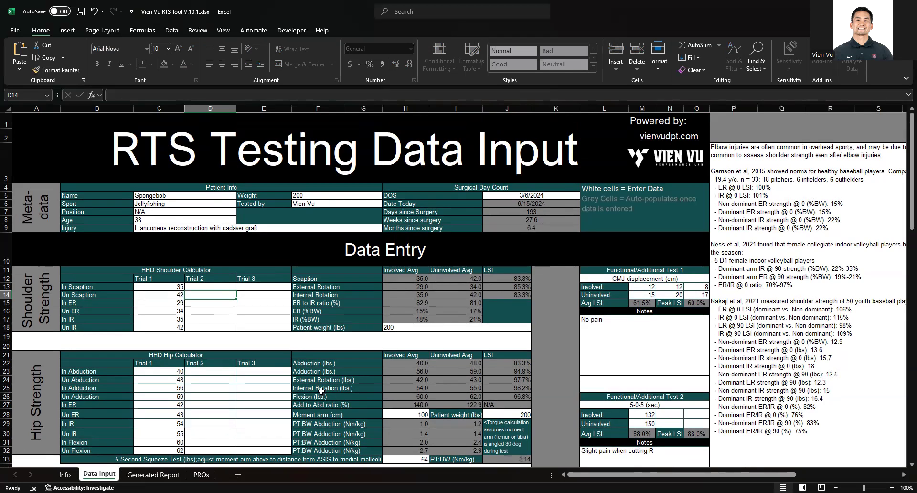
pyautogui.scroll(-1, 321, 391)
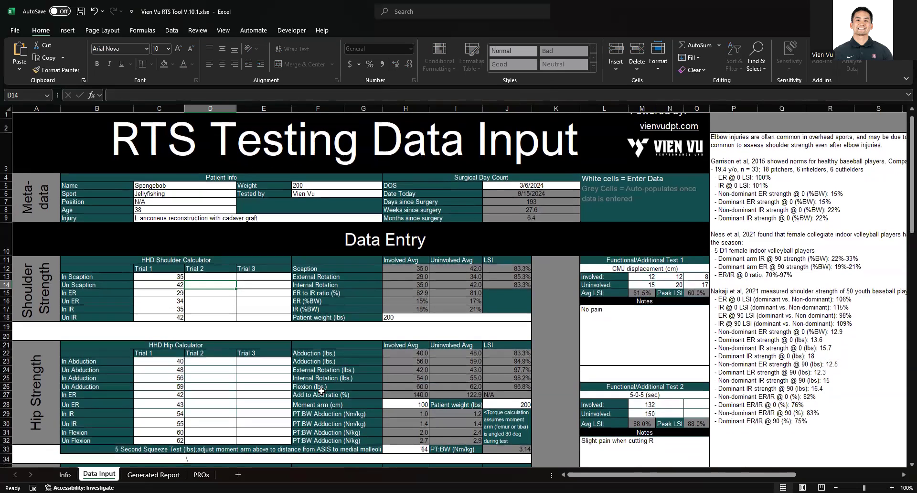